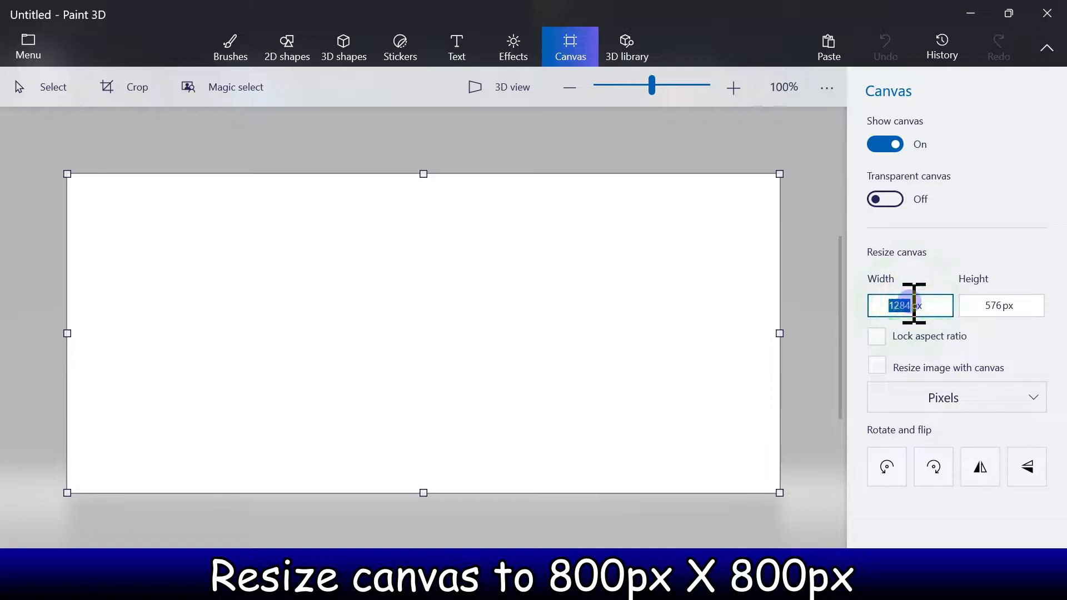
Resize the canvas to 800 px wide and 800 px high
type("00")
left_click(1002, 305)
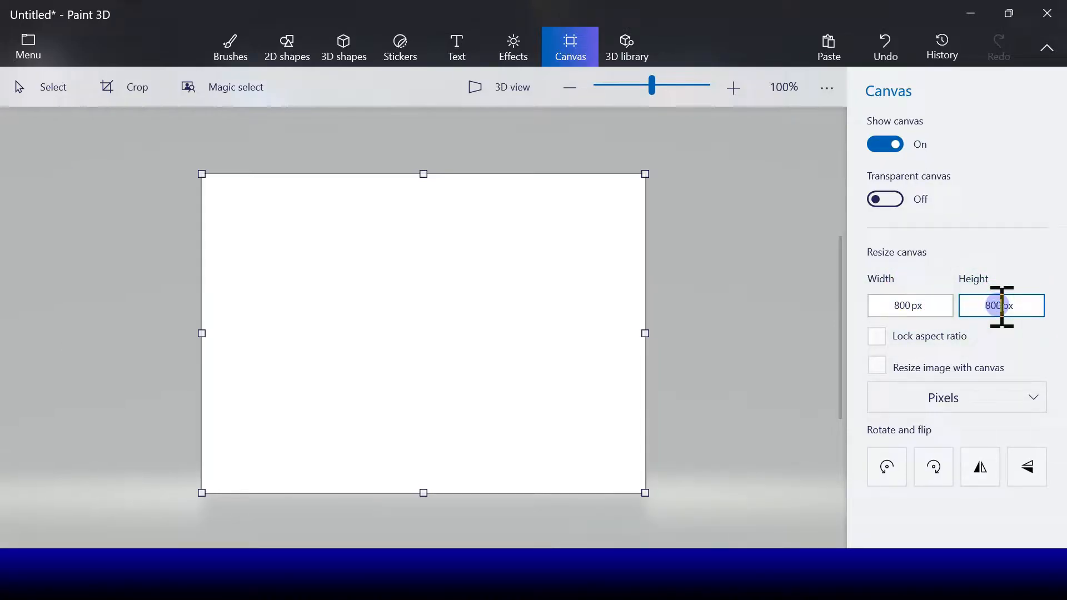
key("Return")
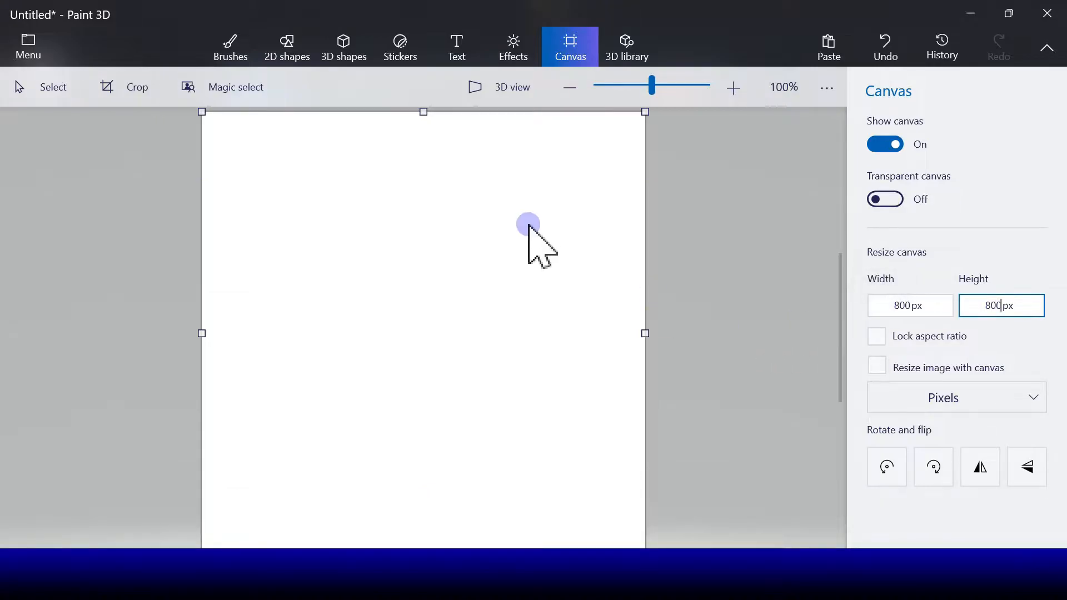
Fill the whole canvas with blue as the sky background
left_click(222, 44)
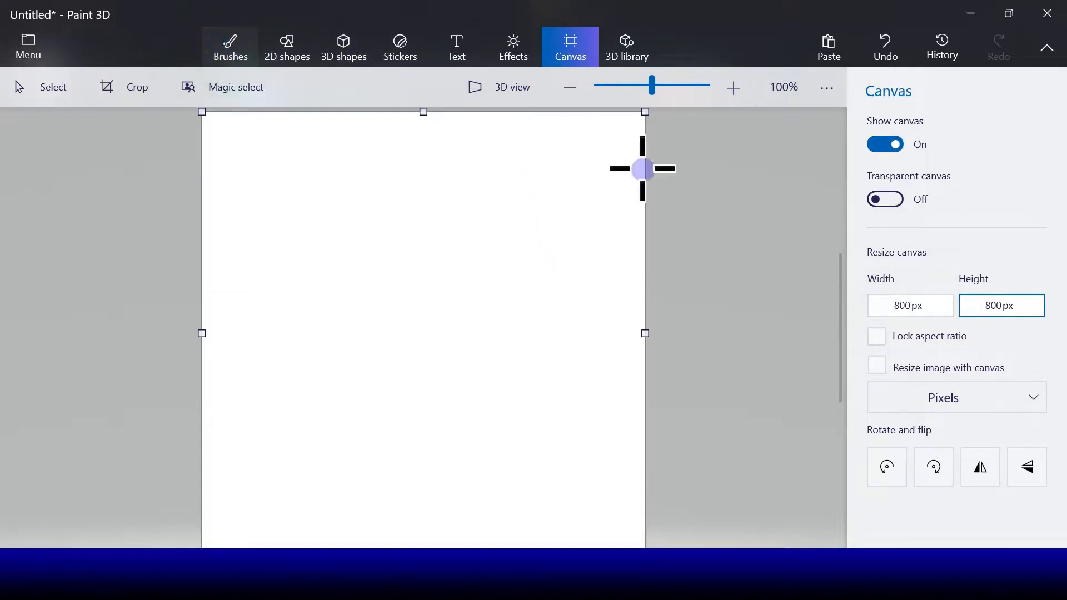
left_click(1034, 185)
left_click(928, 479)
left_click(910, 488)
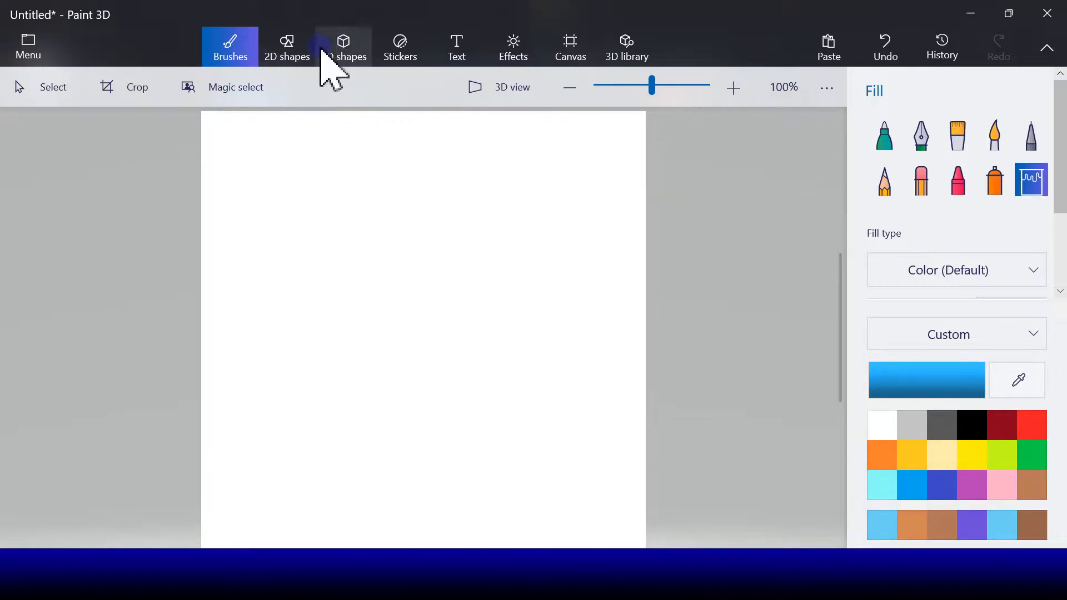
left_click(272, 48)
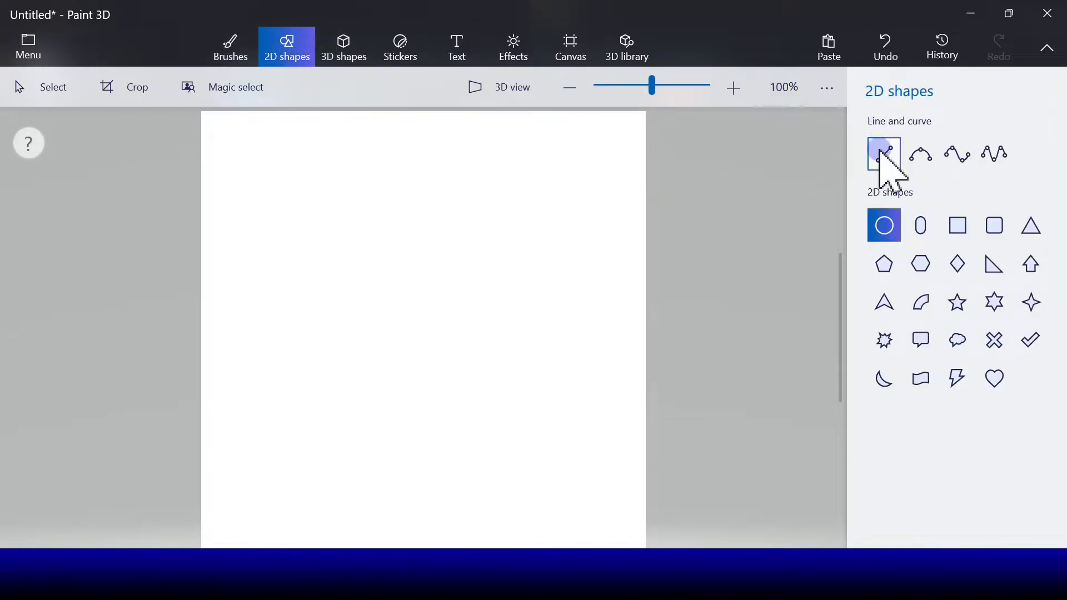
left_click(883, 151)
left_click(239, 43)
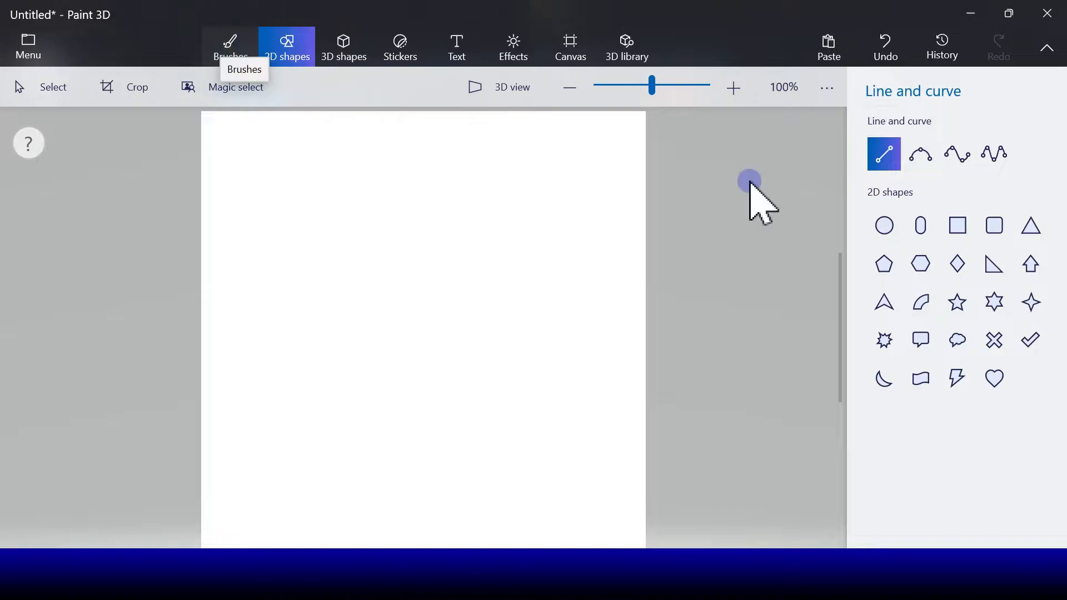
left_click(924, 414)
left_click(914, 486)
left_click(448, 355)
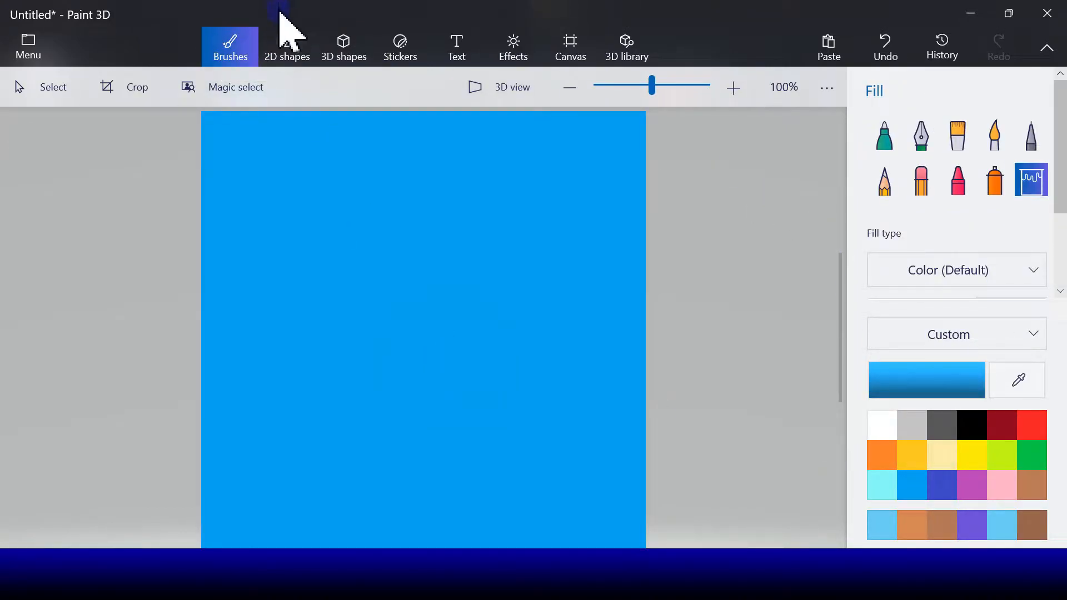
Draw a black 10 px line down the canvas near its right edge, with its upper end leaning slightly right, as the trunk's outer side
left_click(285, 50)
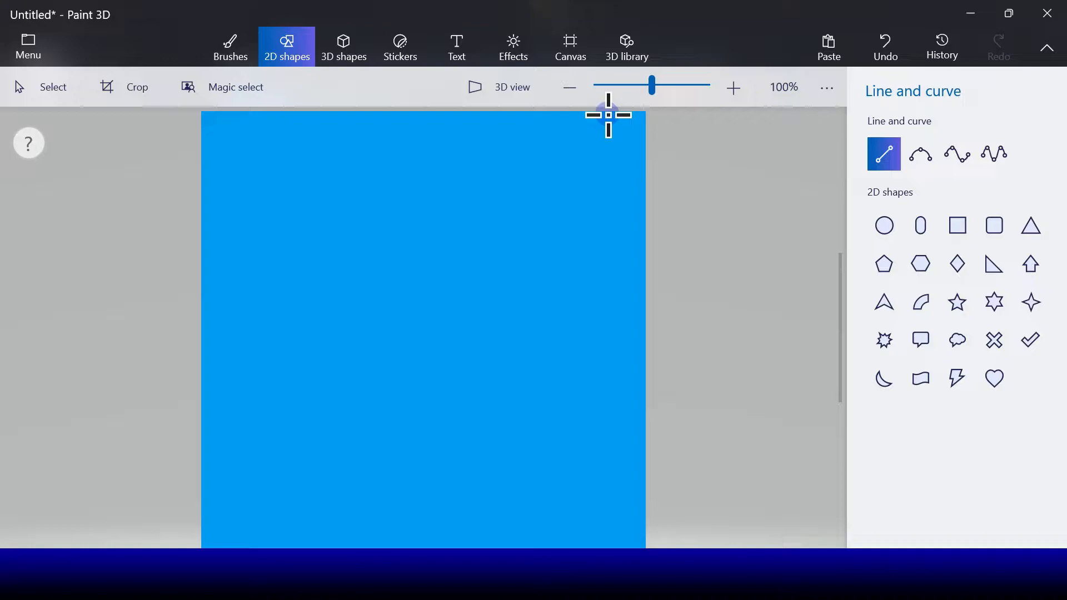
mouse_move(608, 115)
left_mouse_down()
mouse_move(572, 405)
mouse_move(607, 508)
mouse_move(607, 546)
left_mouse_up()
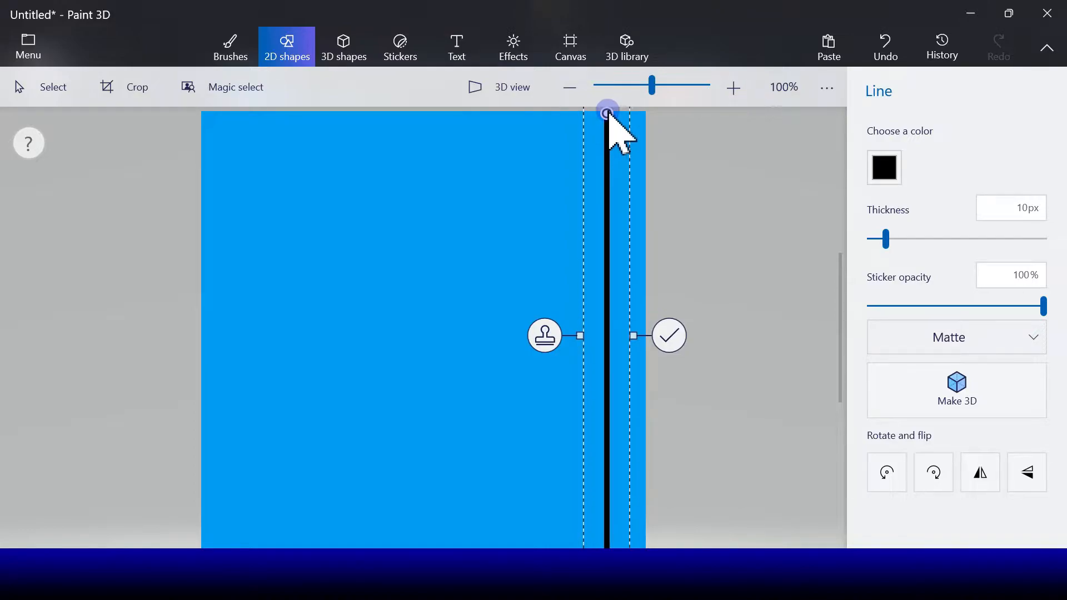
left_click_drag(607, 115, 622, 114)
left_click(681, 327)
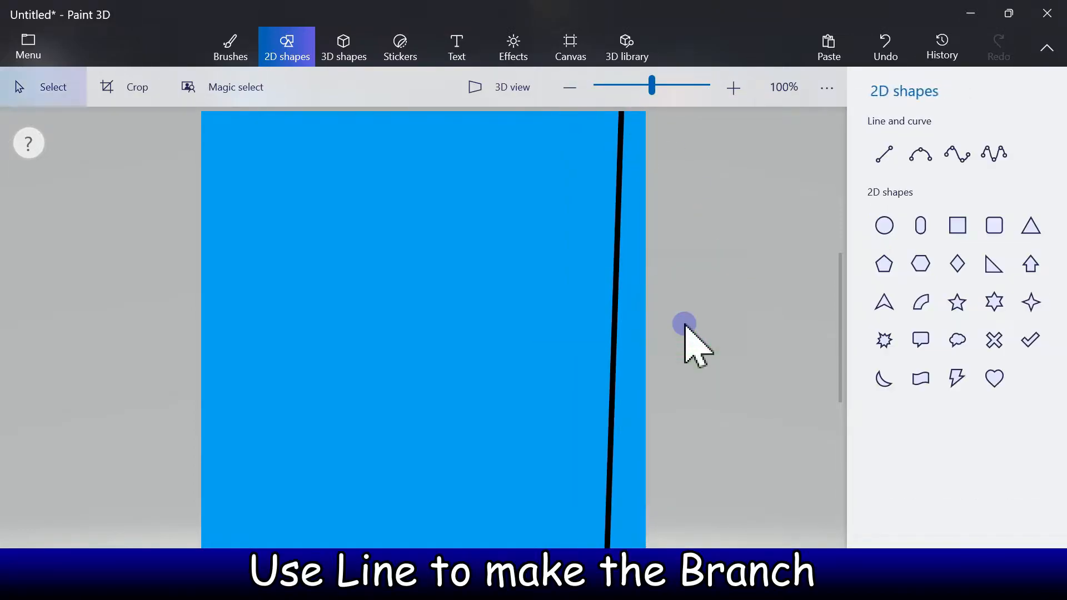
Draw a short, near-vertical line from the canvas's upper edge for the trunk's inner side above the branch, and stamp it in place
left_click(888, 155)
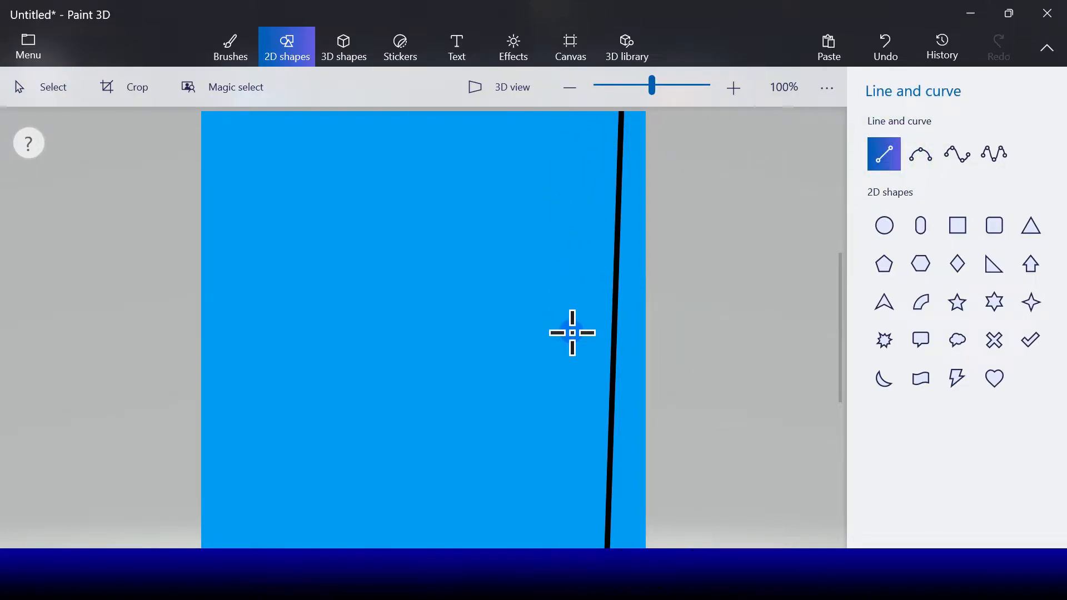
left_click_drag(577, 339, 591, 101)
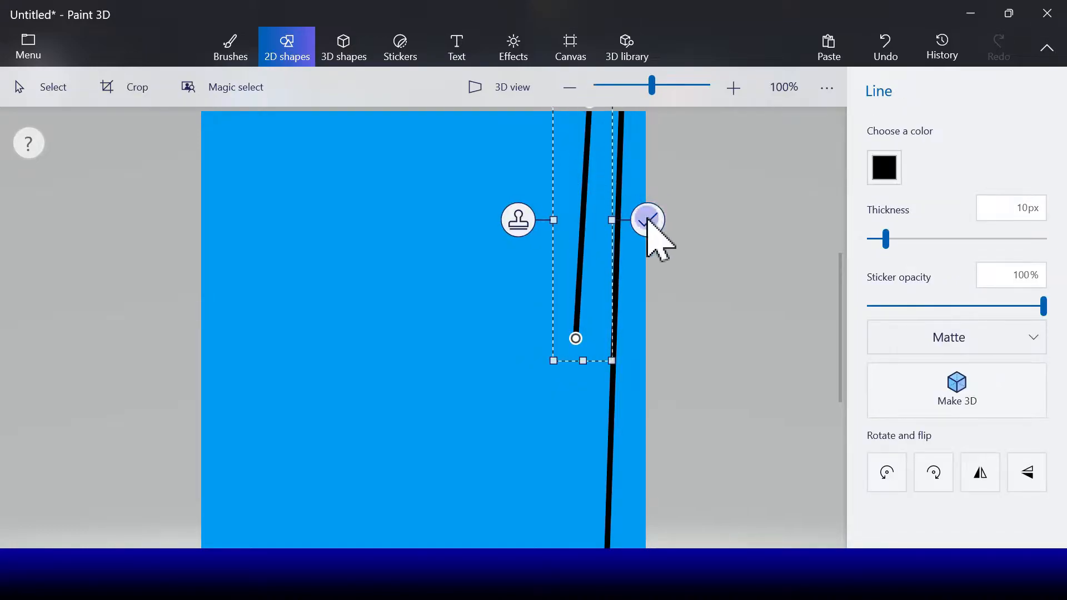
left_click_drag(576, 292, 577, 248)
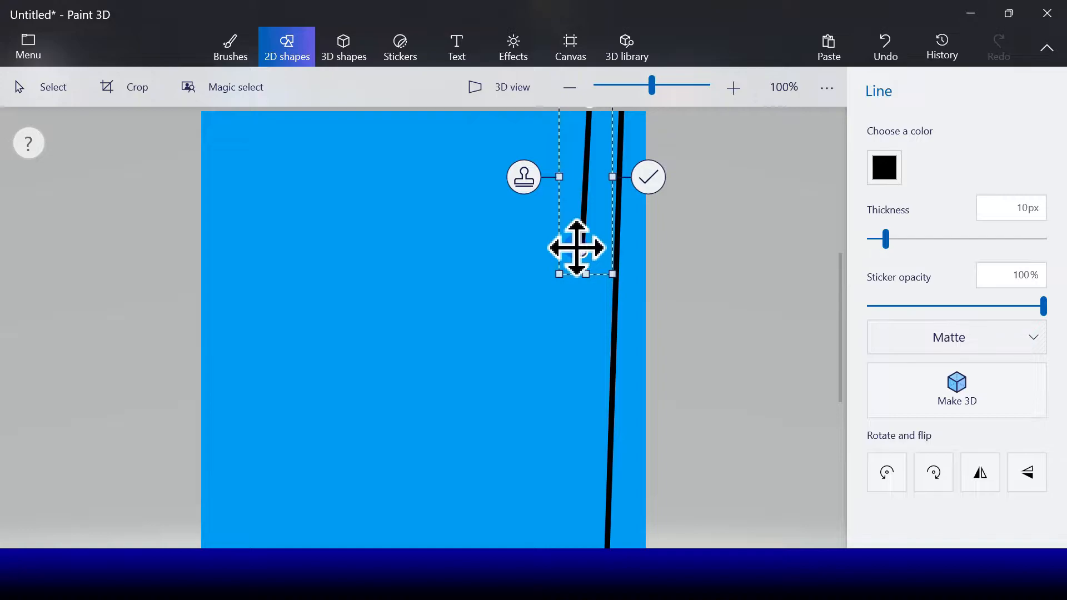
left_click(522, 176)
Move the line copy below the branch gap, extend it to the canvas's lower part as the trunk's inner side, and stamp it
left_click_drag(593, 185, 578, 376)
left_click_drag(573, 448, 556, 545)
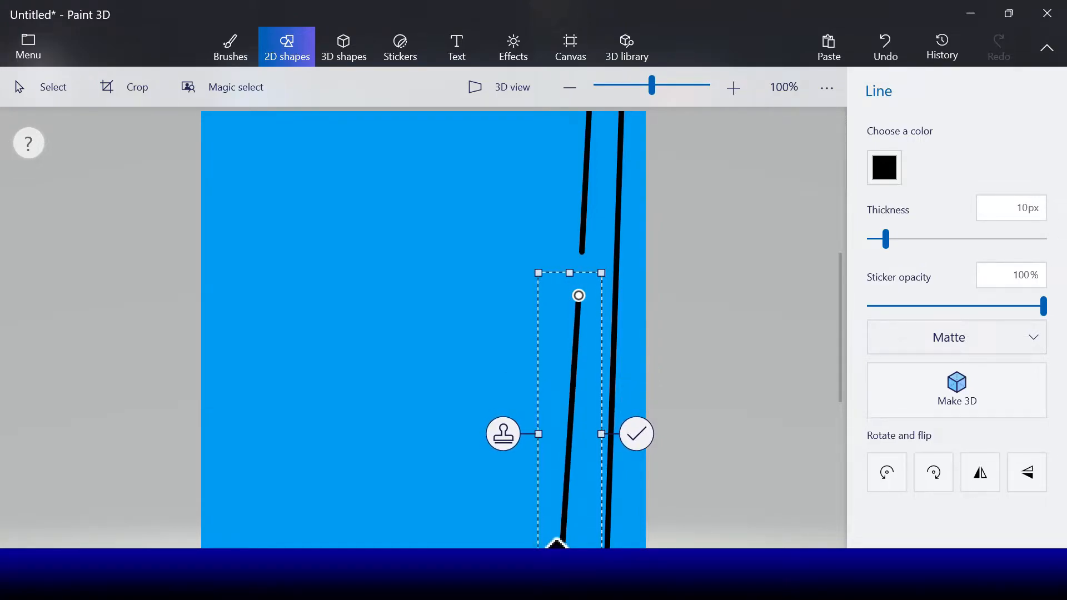
left_click(503, 434)
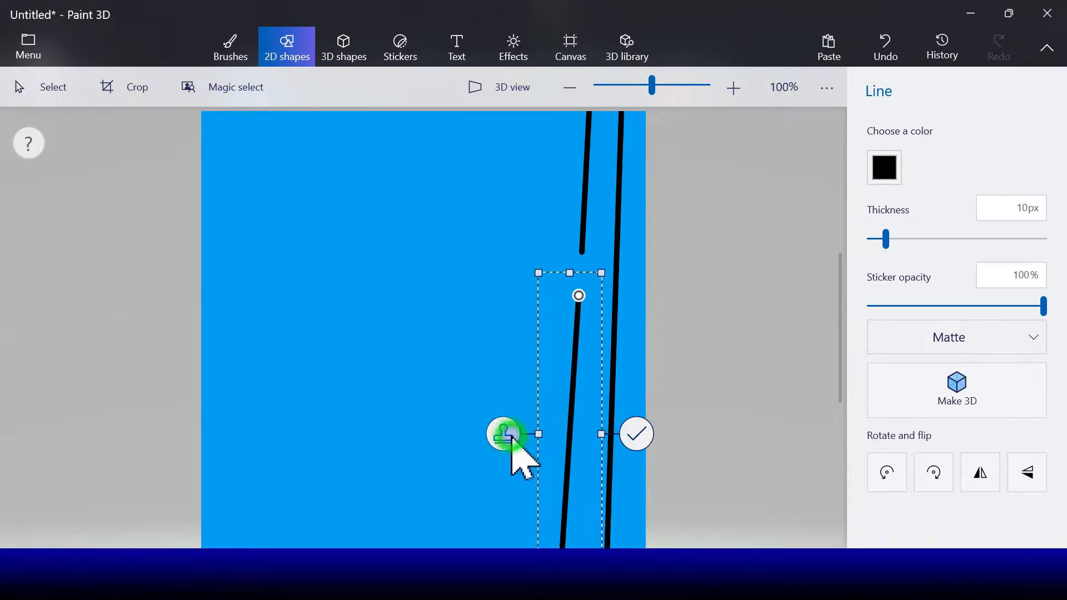
Reposition the copied line from the upper inner trunk line's lower end diagonally up-left past the canvas edge as the branch's upper side
left_click_drag(588, 304, 544, 267)
left_click_drag(571, 388, 522, 291)
left_click_drag(503, 172, 576, 246)
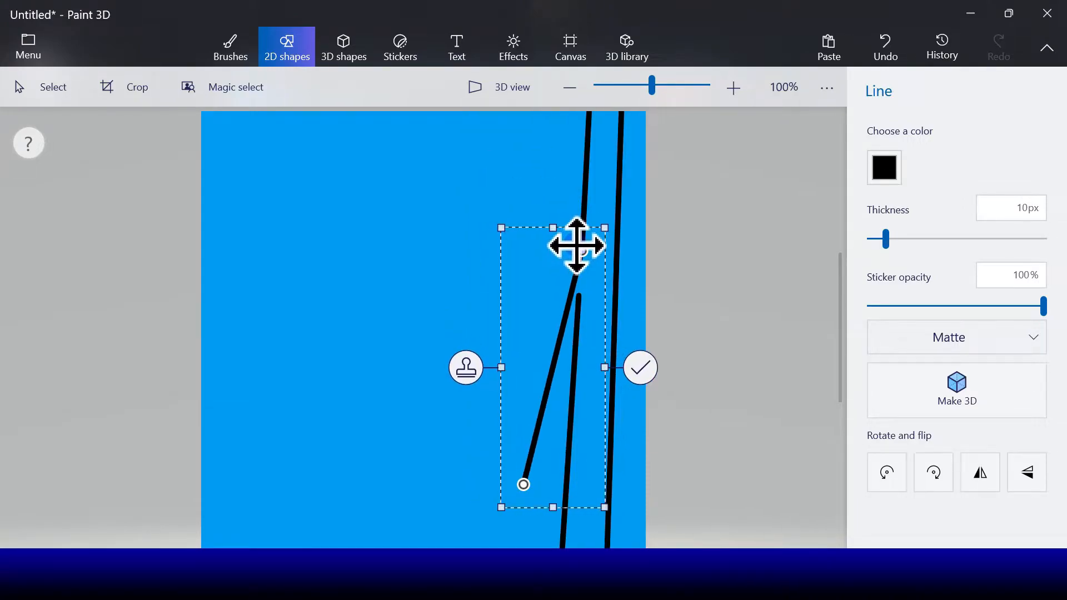
left_click_drag(519, 479, 405, 104)
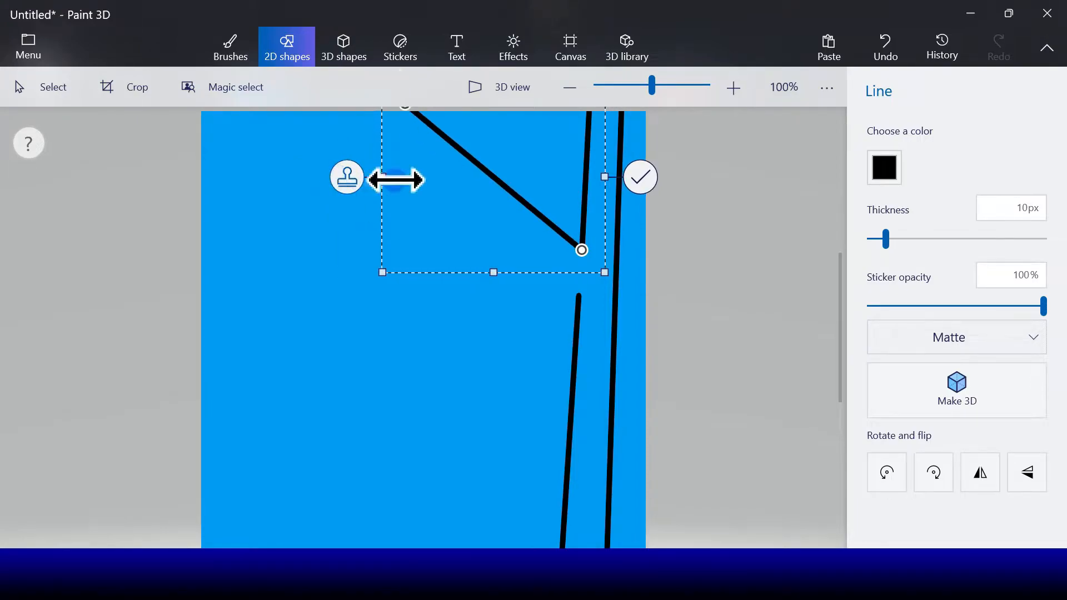
left_click(641, 178)
Draw the branch's lower side as a diagonal line from the lower inner trunk line up to the canvas's upper edge
left_click(873, 160)
left_click_drag(431, 164, 384, 112)
left_click(635, 207)
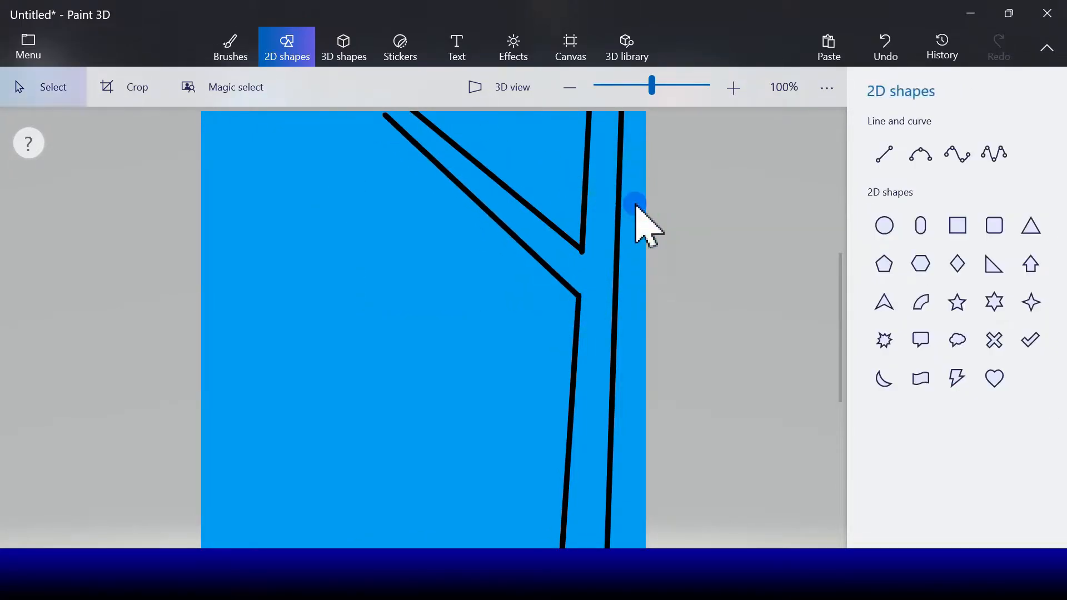
left_click(236, 40)
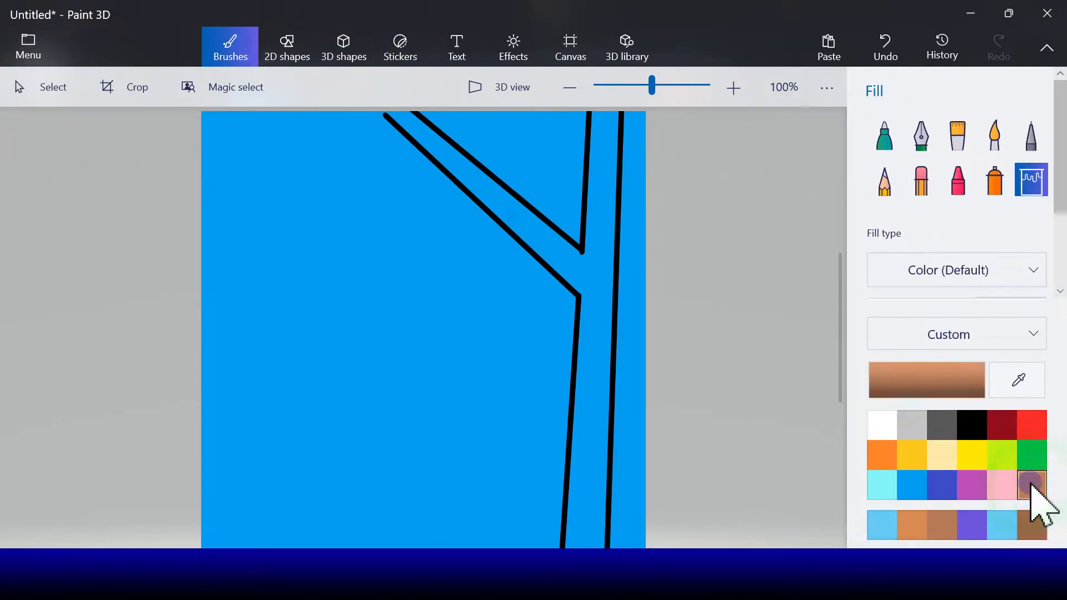
left_click(603, 270)
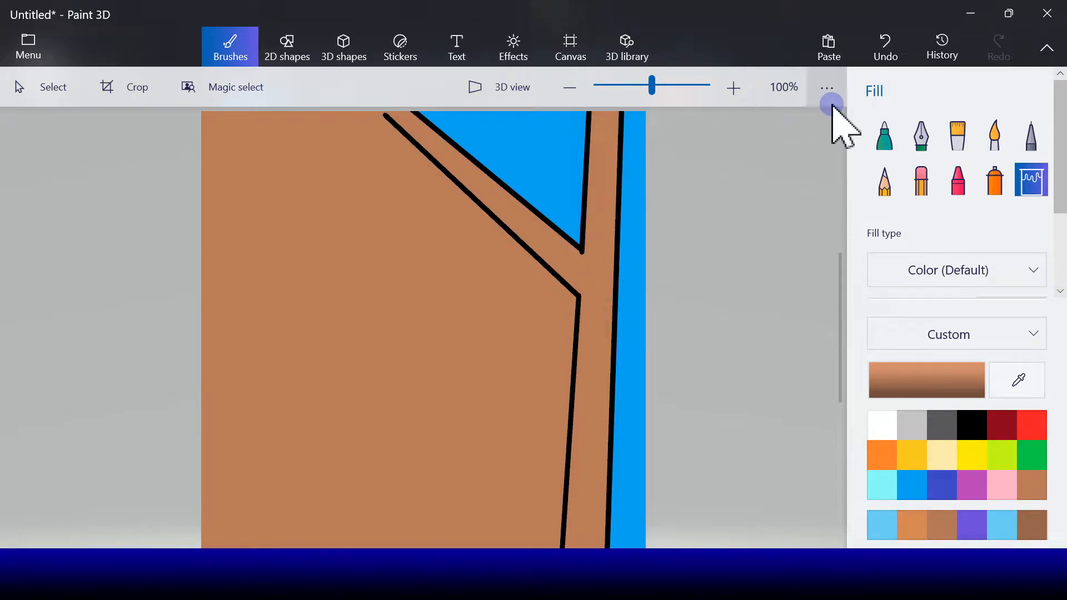
left_click(885, 45)
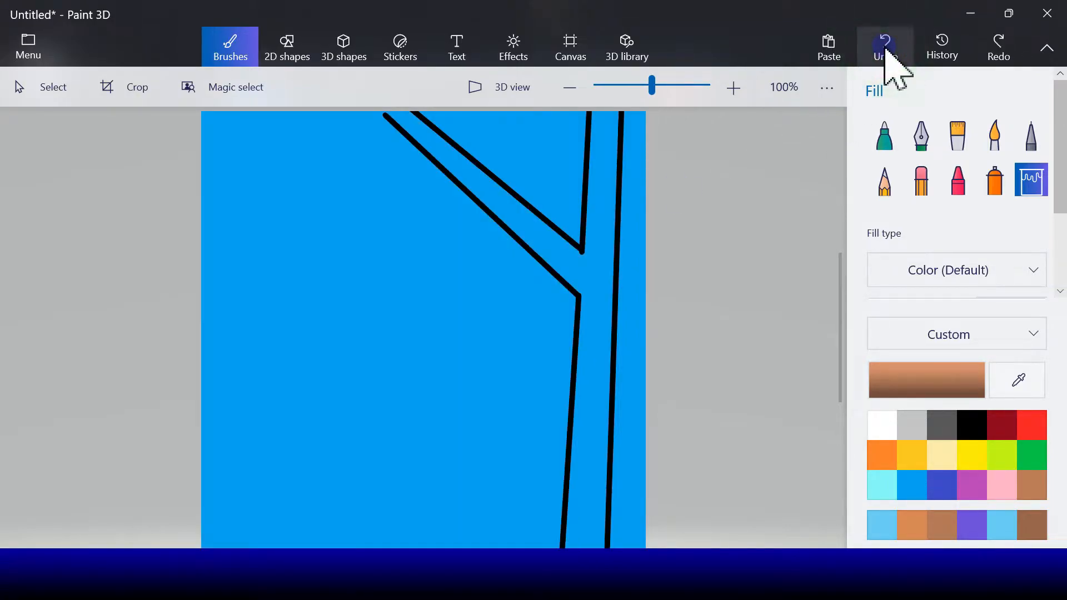
Close the gap between the branch's lower line and the canvas's upper edge with a black 5 px Marker stroke
left_click(889, 135)
left_click(972, 437)
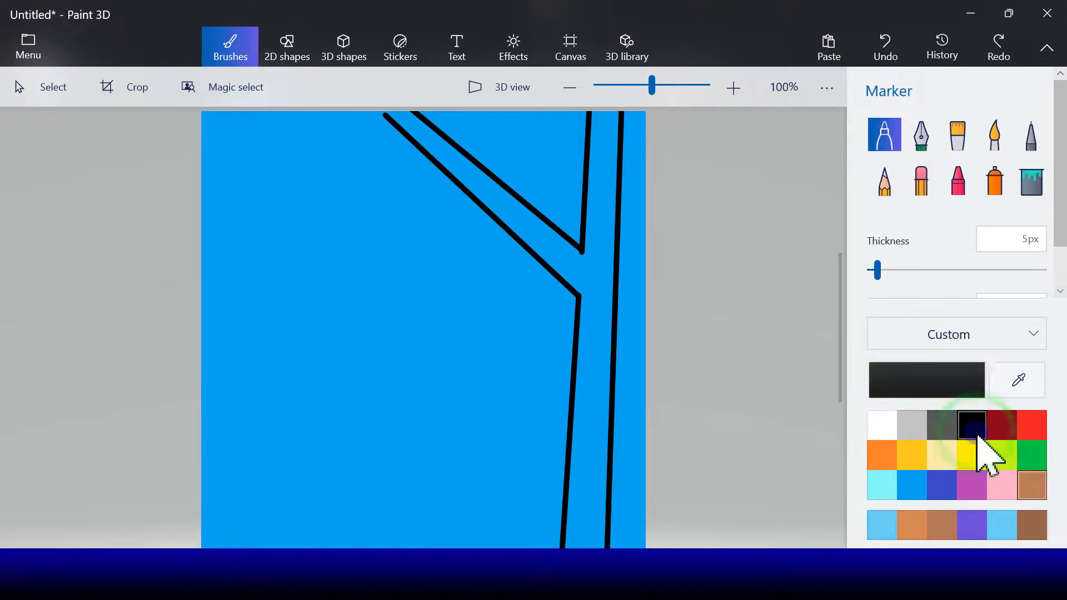
left_click_drag(384, 115, 374, 102)
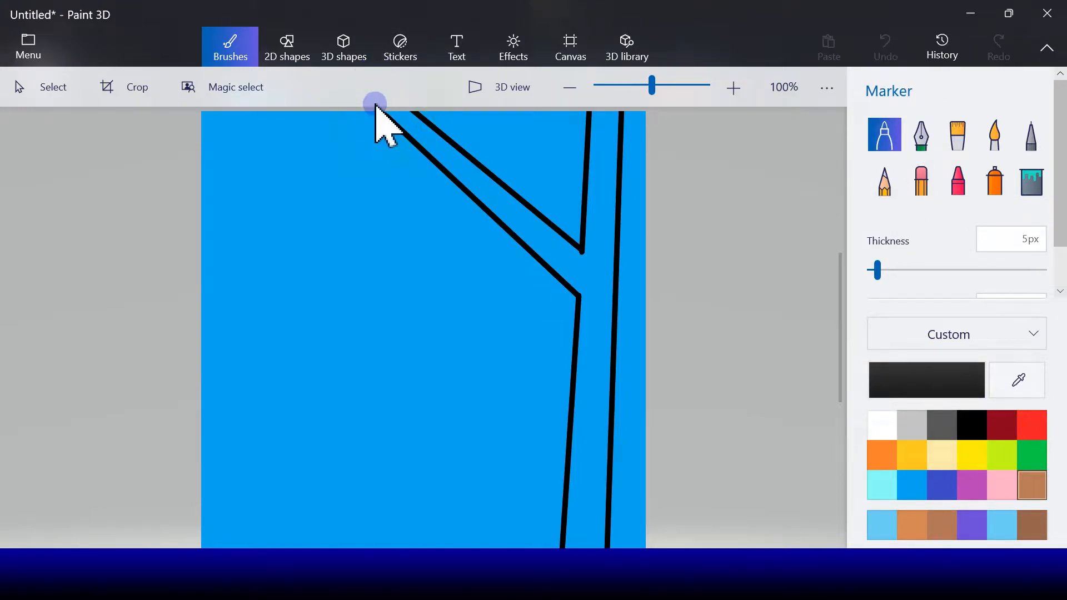
Fill the inside of the trunk and branch outline with dark brown
left_click(1027, 189)
left_click(592, 269)
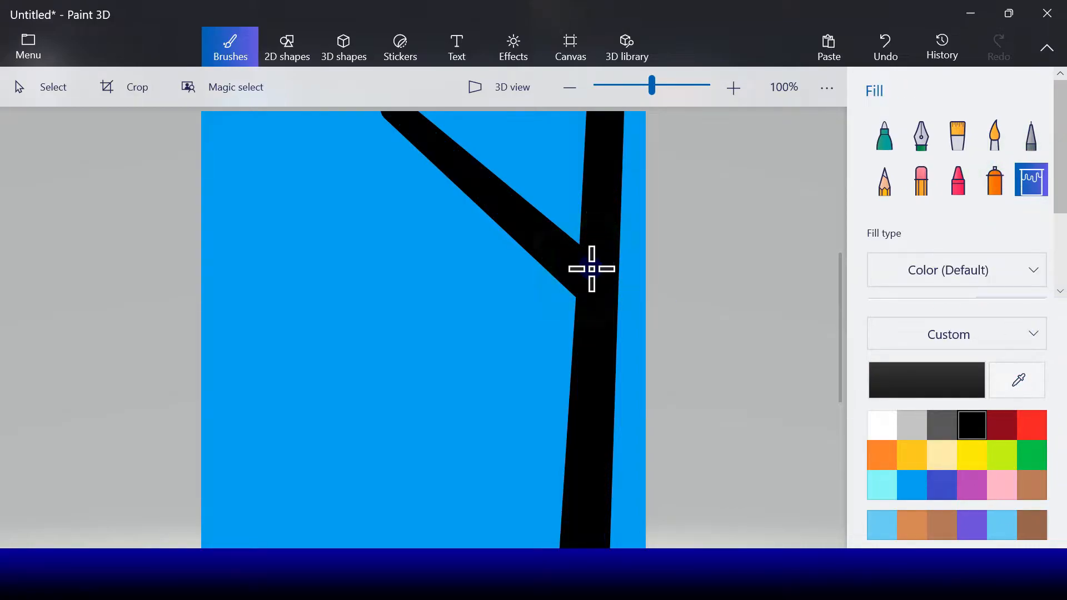
left_click(885, 45)
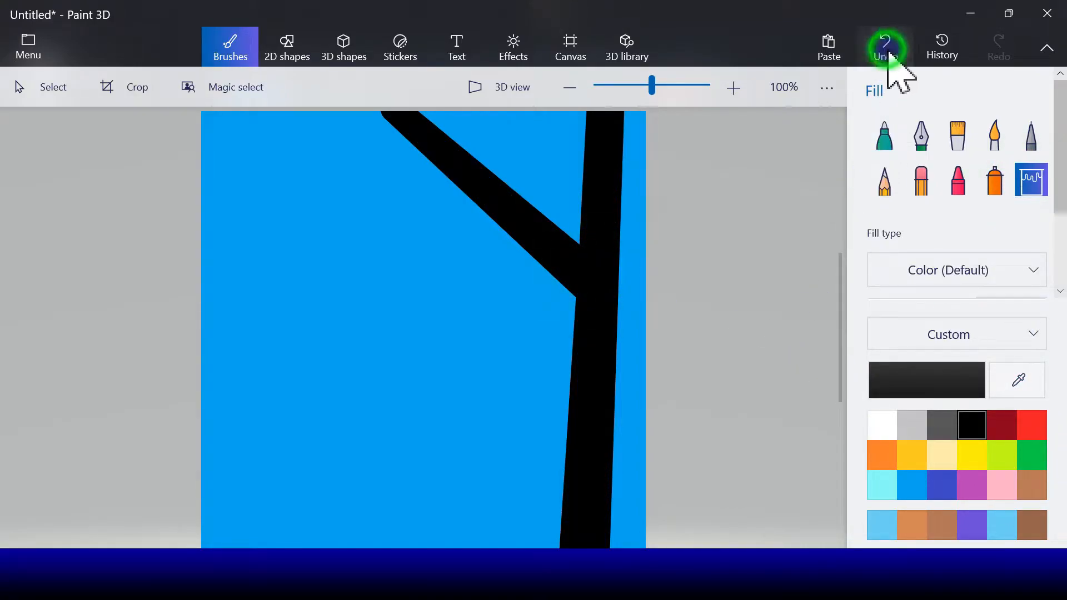
left_click(1033, 526)
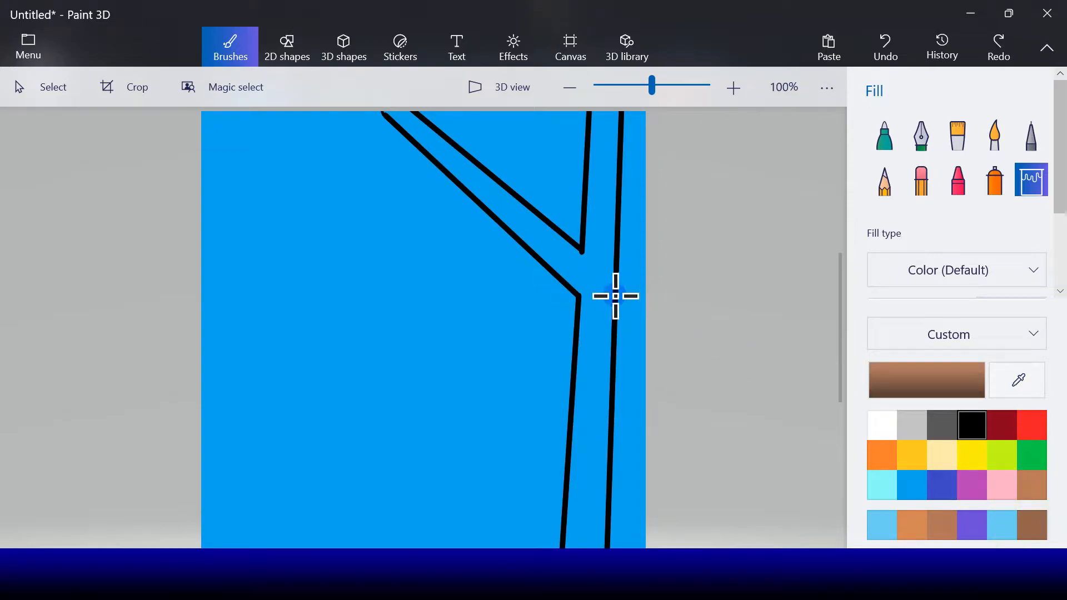
left_click(594, 278)
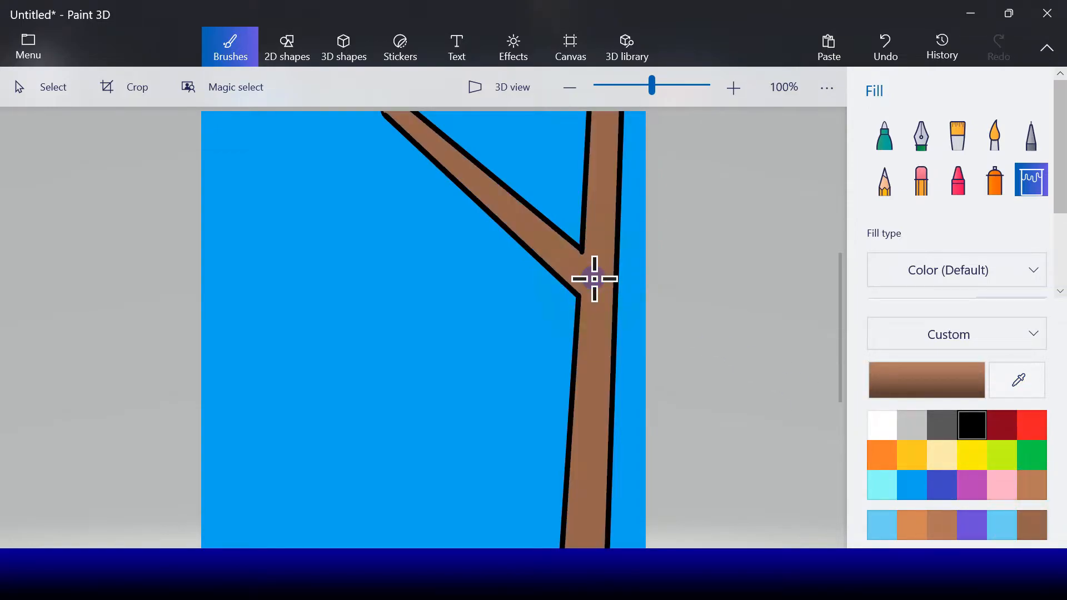
Draw two short, roughly parallel black 10 px lines extending left from the branch's lower side as a twig stub
left_click(293, 53)
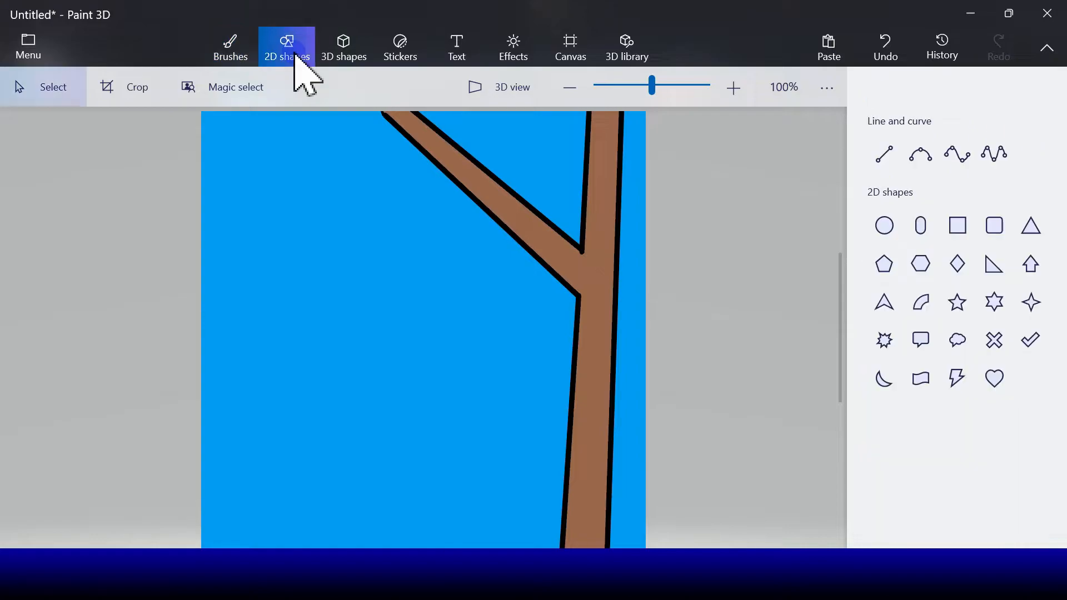
left_click(877, 160)
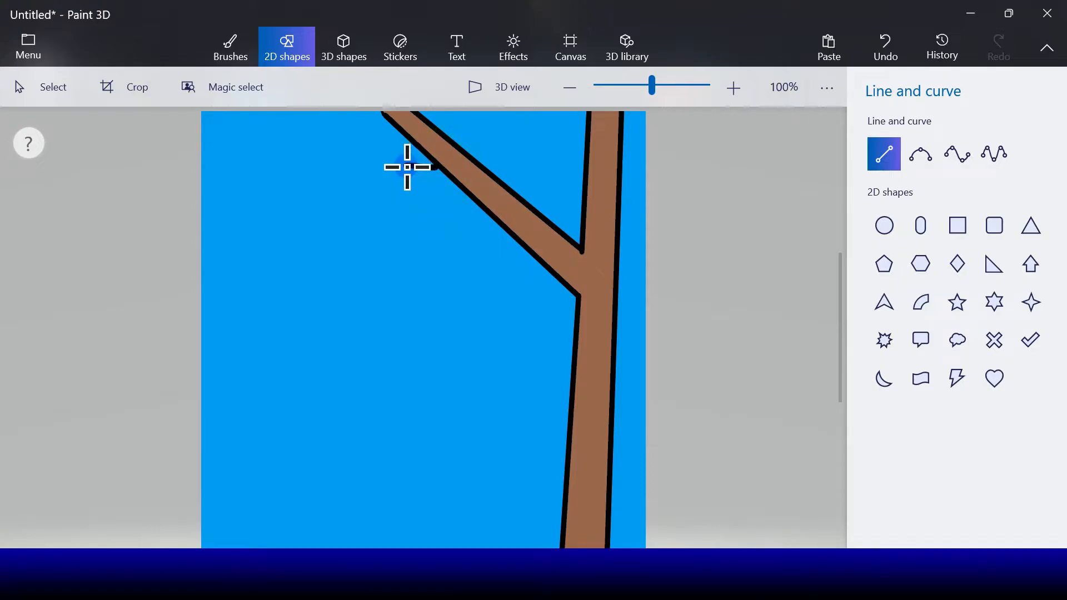
mouse_move(405, 166)
left_mouse_down()
mouse_move(436, 167)
mouse_move(392, 177)
left_mouse_up()
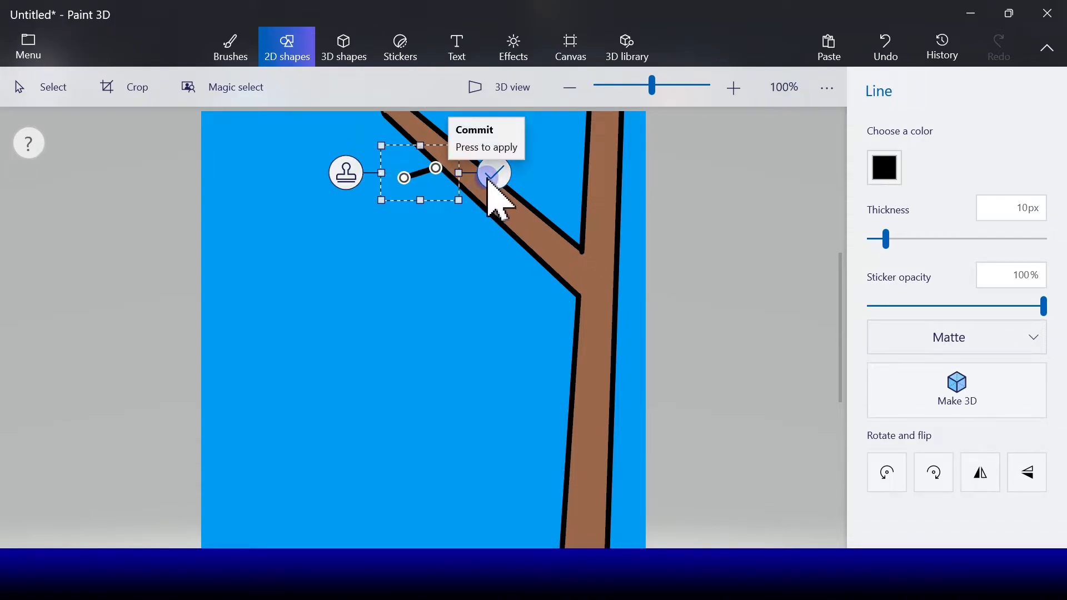
left_click(701, 167)
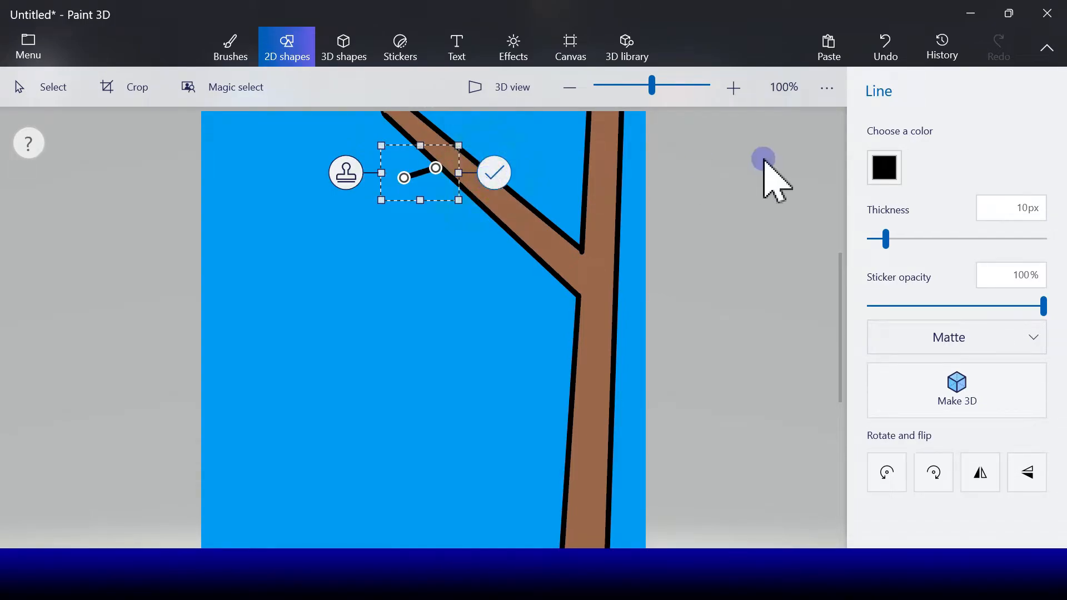
left_click(871, 166)
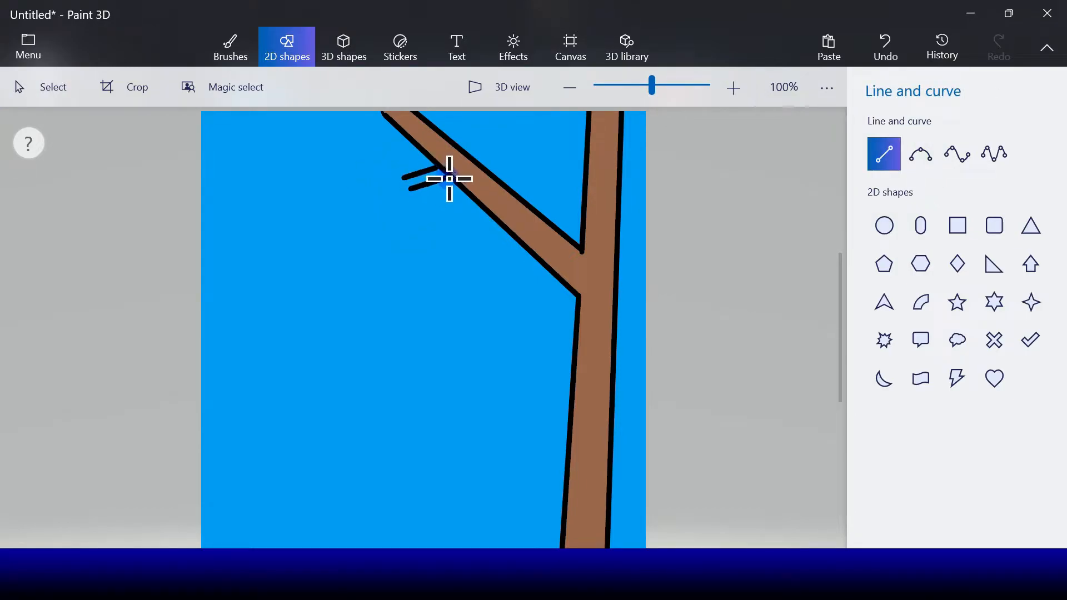
left_click_drag(450, 178, 449, 177)
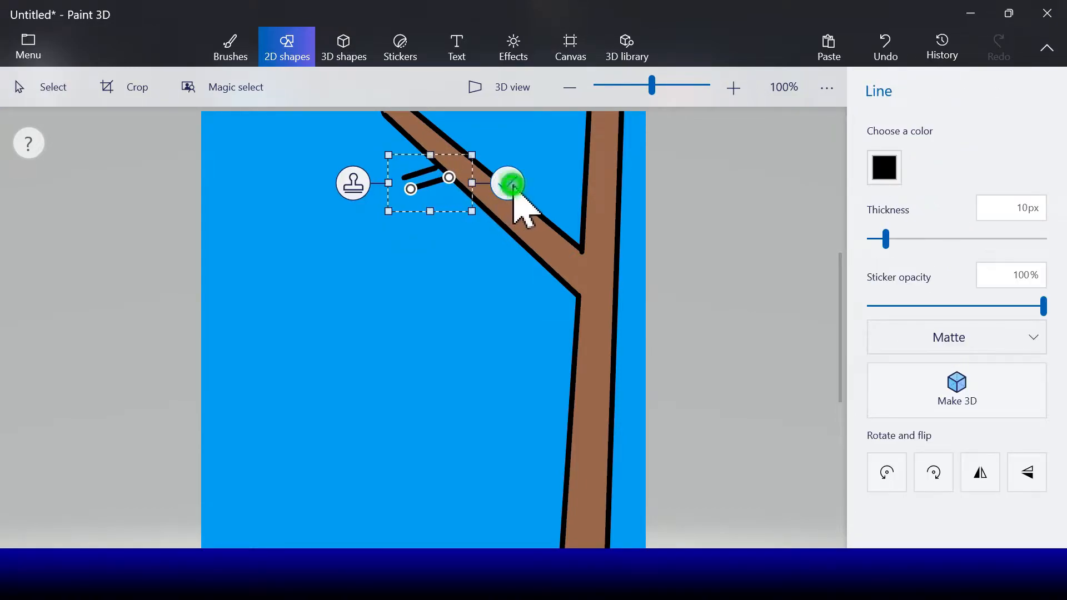
left_click(509, 183)
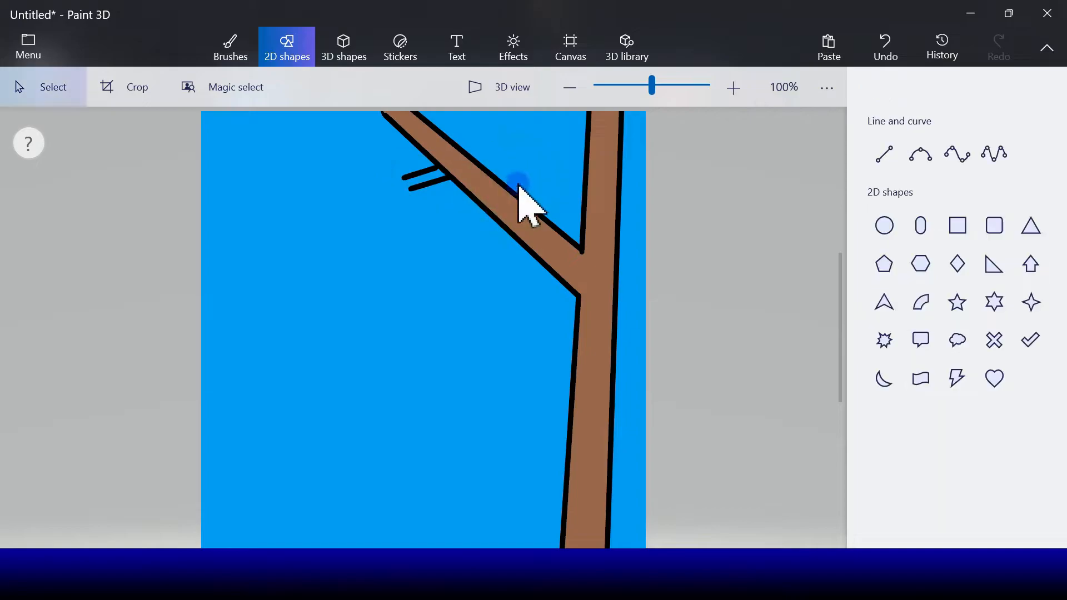
Draw the leaf's upper edge as a black 10 px 4-point curve arching from the twig stub's upper line down to the leaf tip
left_click(951, 157)
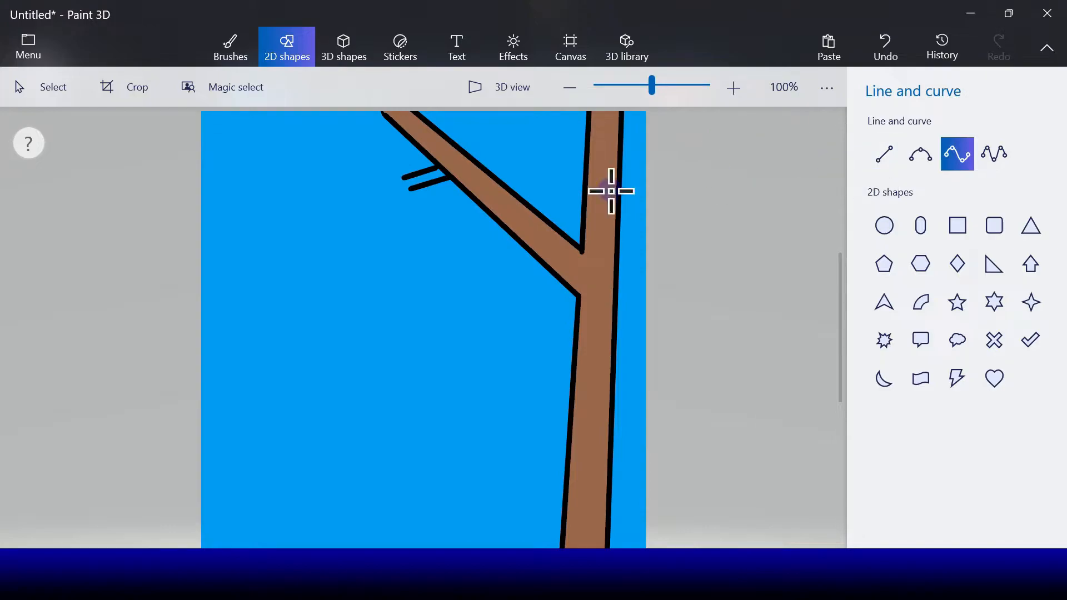
mouse_move(236, 257)
left_mouse_down()
mouse_move(242, 317)
mouse_move(219, 297)
left_mouse_up()
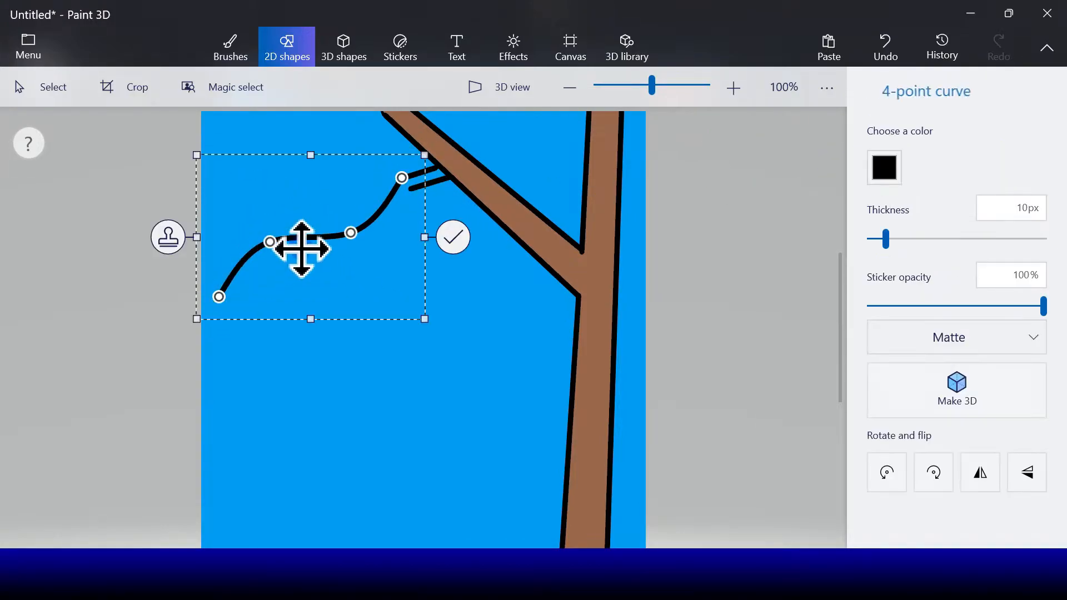
left_click_drag(350, 233, 345, 148)
mouse_move(271, 238)
left_mouse_down()
mouse_move(255, 231)
mouse_move(266, 244)
left_mouse_up()
left_click_drag(347, 146, 322, 139)
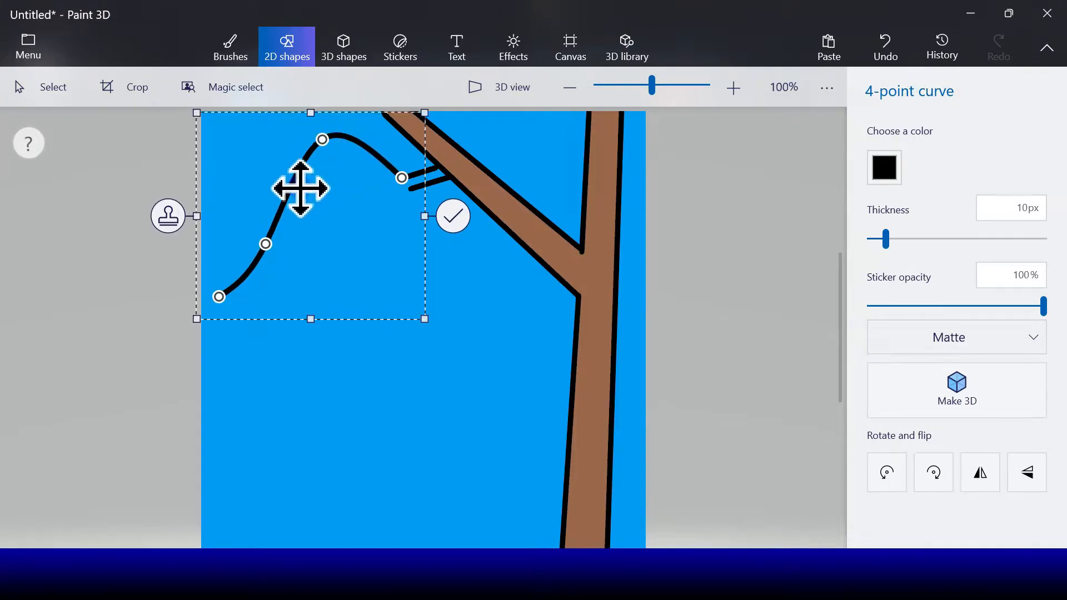
mouse_move(269, 240)
left_mouse_down()
mouse_move(281, 233)
mouse_move(265, 222)
left_mouse_up()
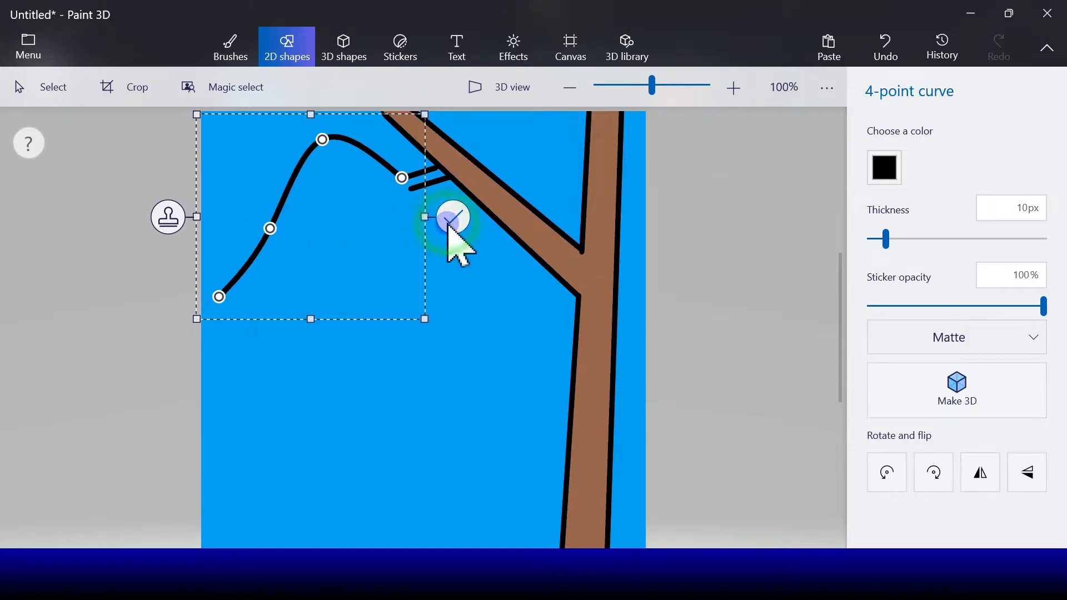
left_click(453, 218)
Draw the leaf's lower edge as a black 4-point curve bulging outward from the leaf tip to the twig stub's lower line
left_click(961, 159)
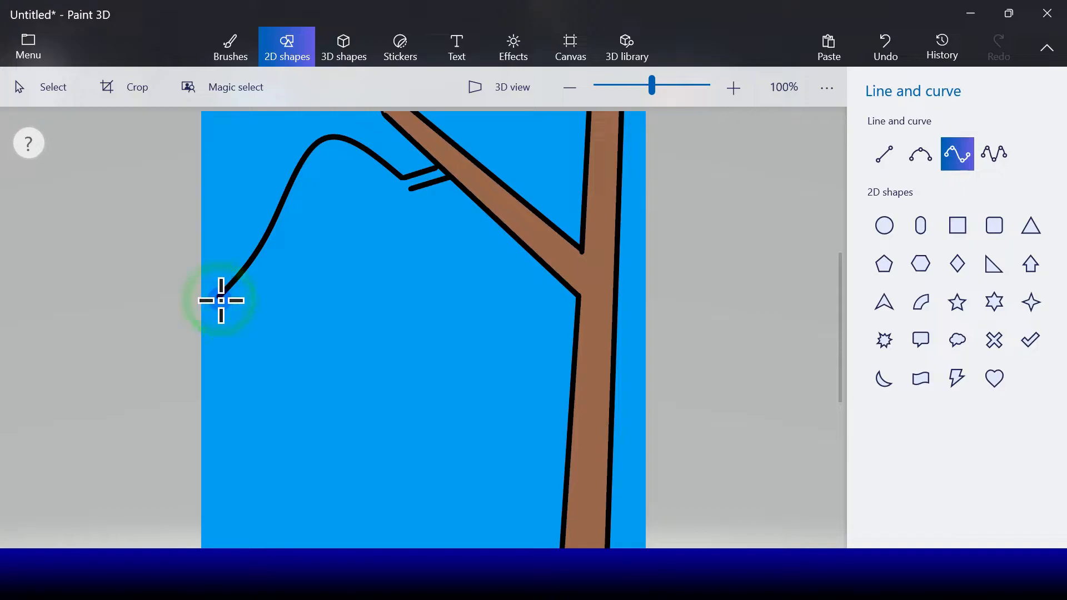
left_click_drag(339, 250, 404, 192)
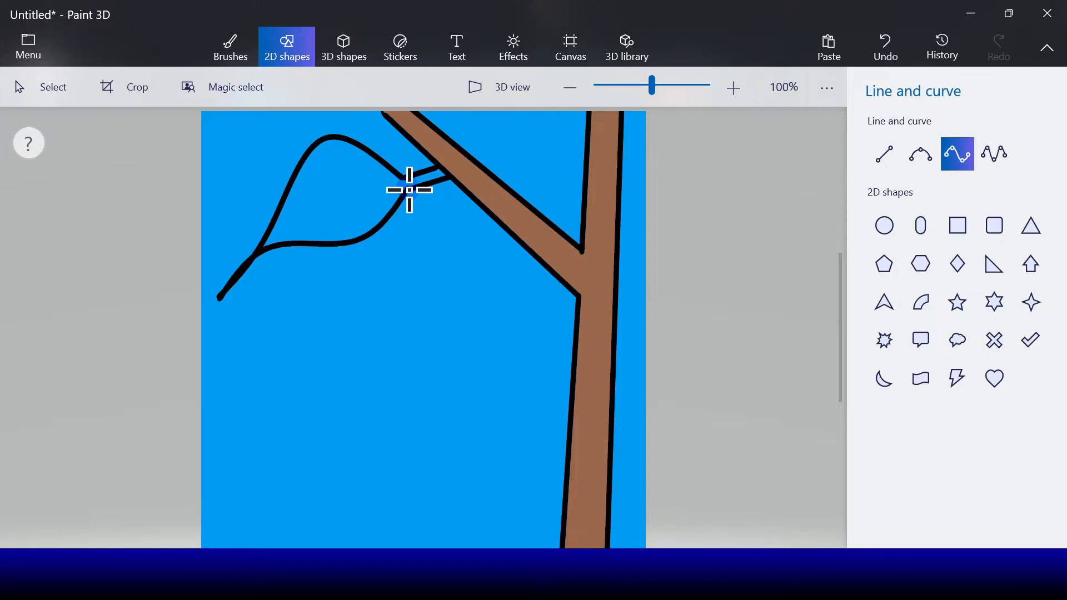
left_click_drag(409, 190, 409, 188)
left_click_drag(352, 243, 425, 242)
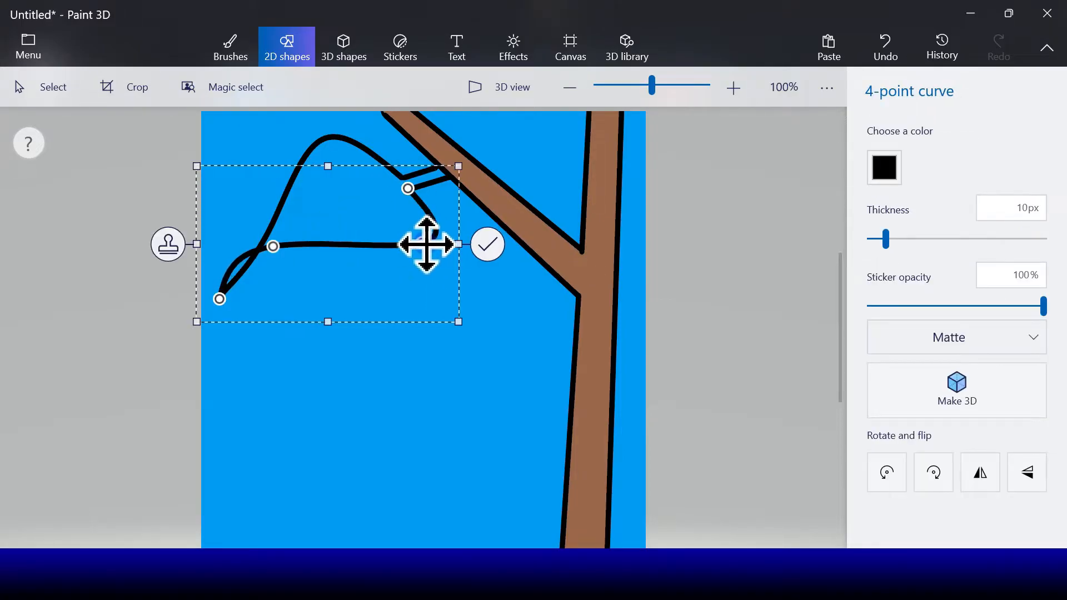
left_click_drag(269, 248, 332, 311)
left_click(489, 255)
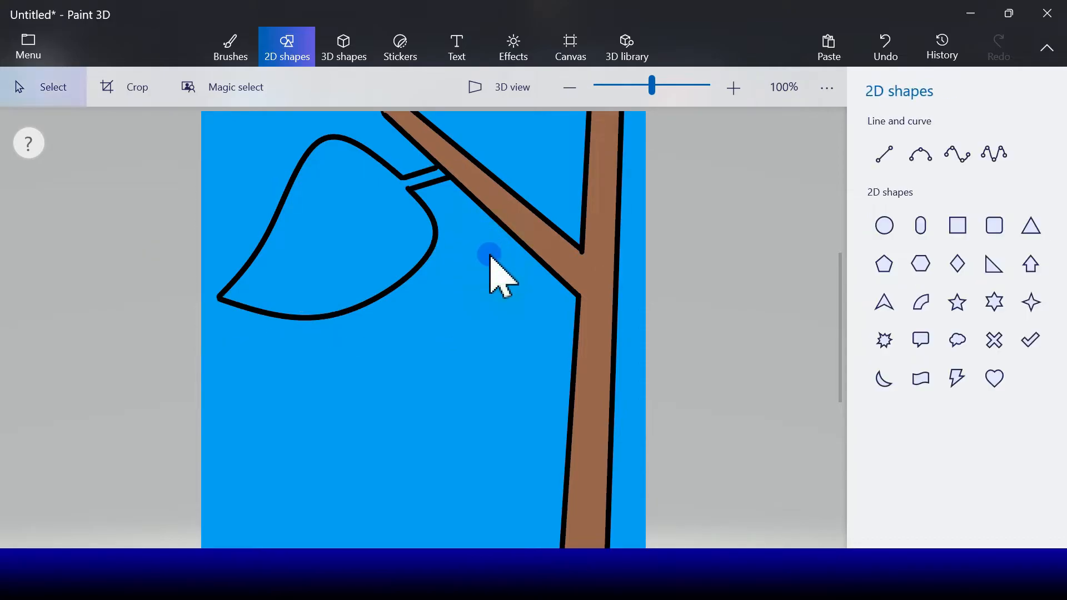
left_click(233, 49)
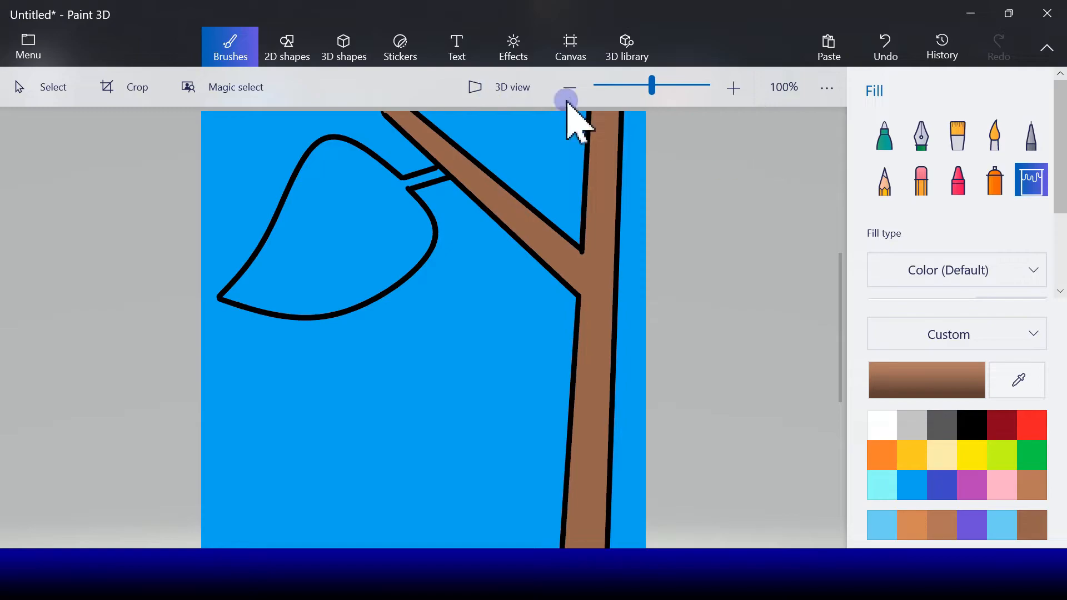
left_click(292, 47)
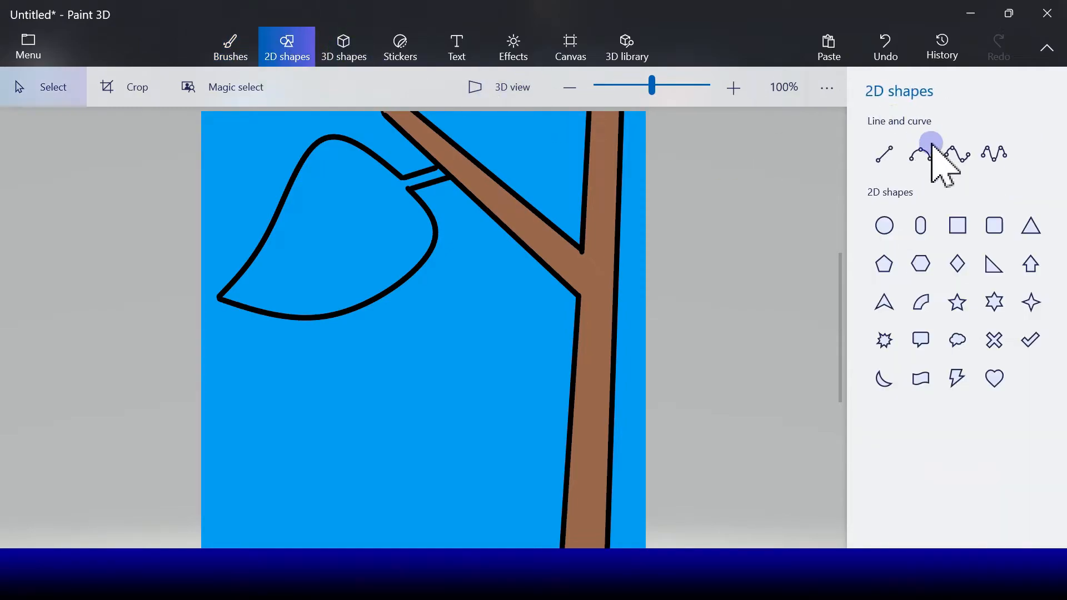
left_click(887, 154)
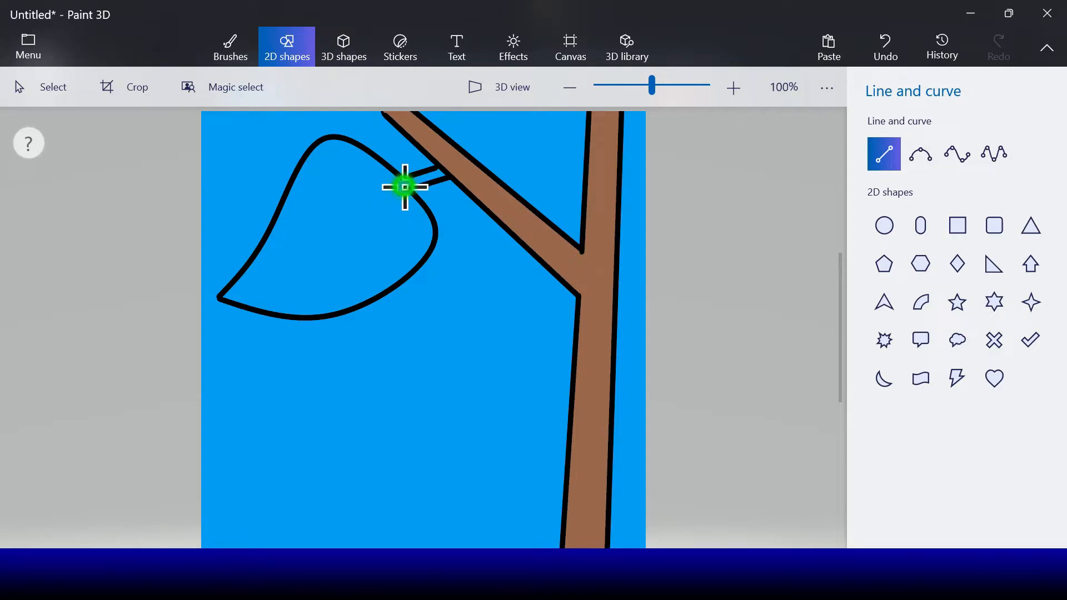
left_click_drag(367, 209, 258, 286)
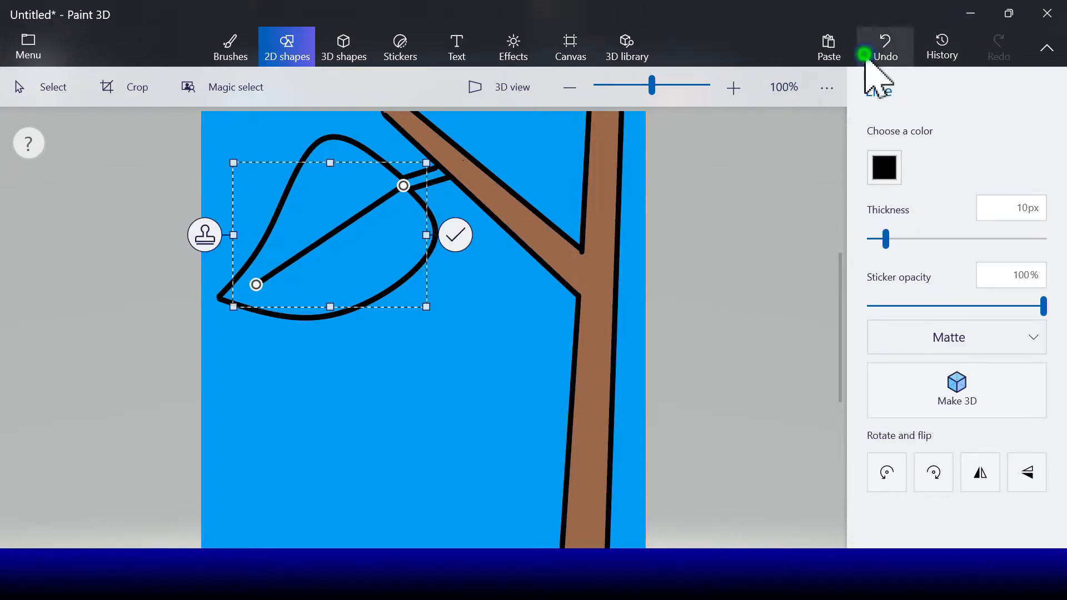
left_click(885, 47)
Draw the leaf's midrib as a lime 10 px 3-point curve sagging from the stem end to just inside the leaf tip
left_click(920, 149)
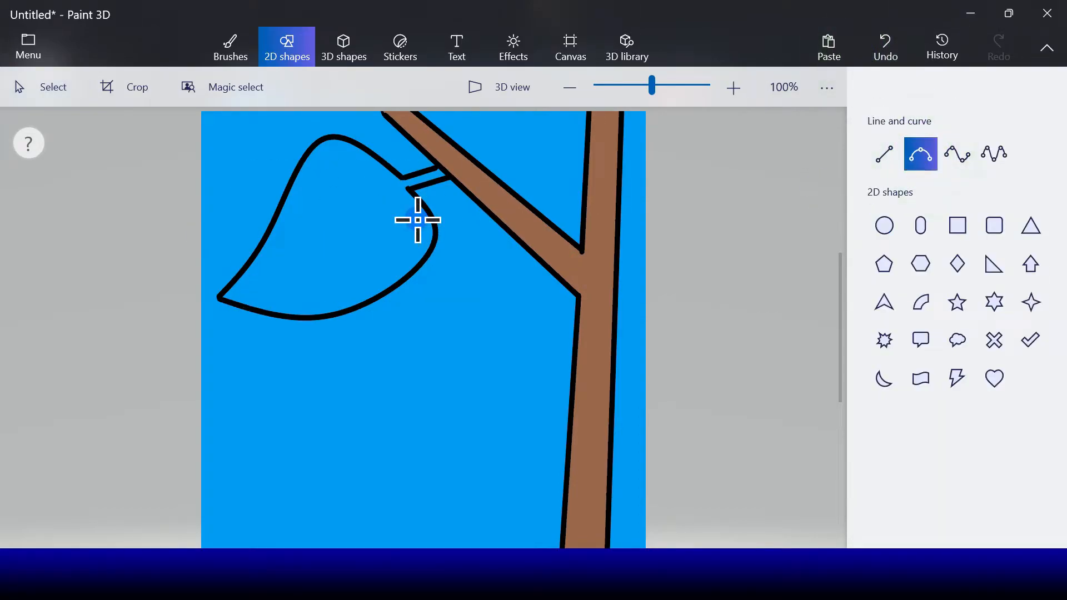
mouse_move(372, 216)
left_mouse_down()
mouse_move(262, 290)
mouse_move(235, 292)
left_mouse_up()
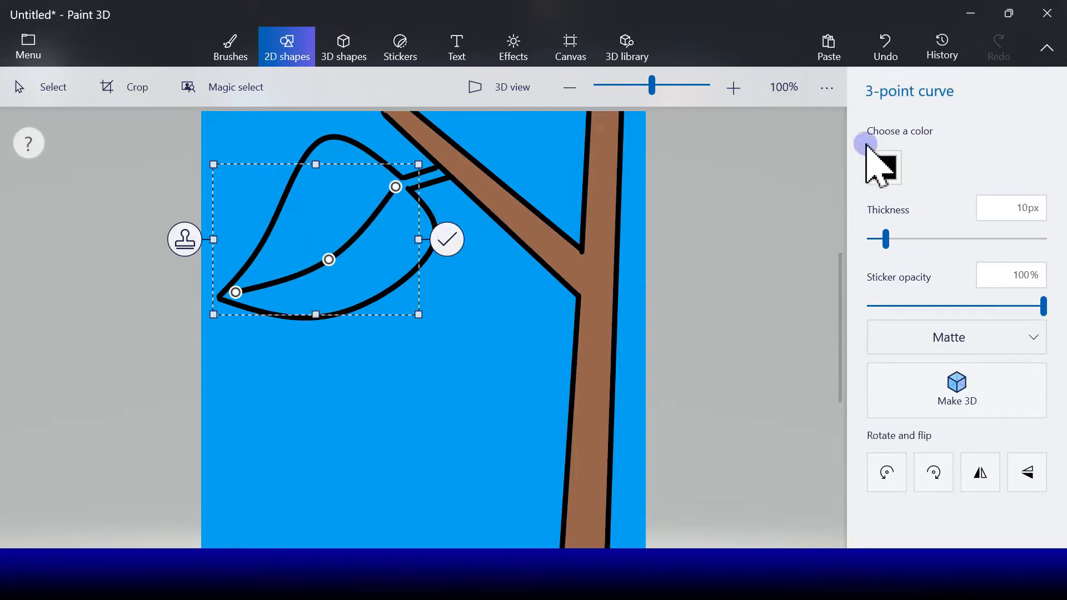
left_click(892, 171)
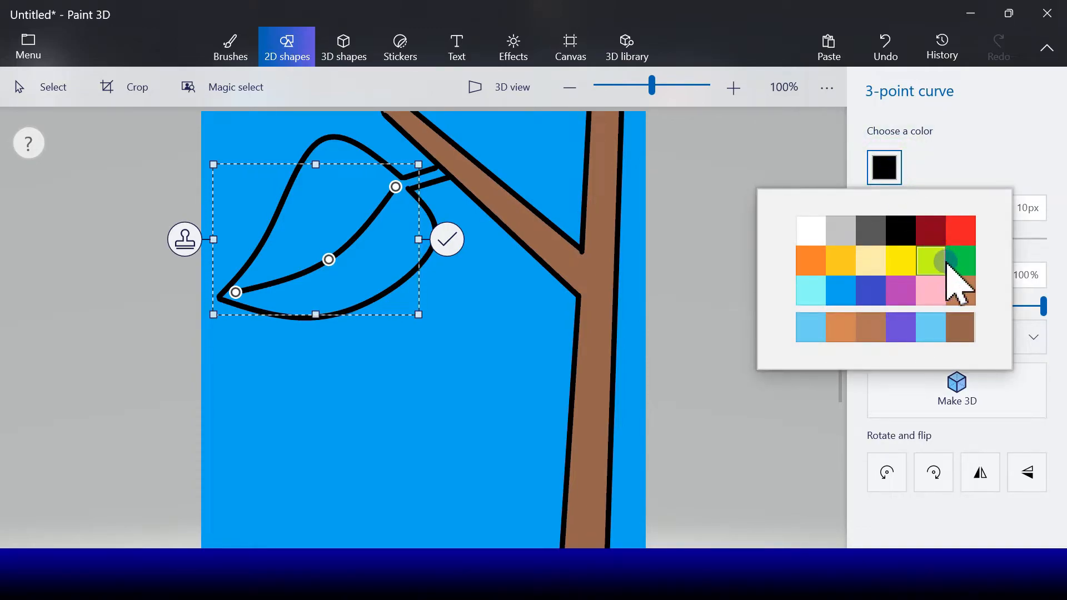
left_click(931, 262)
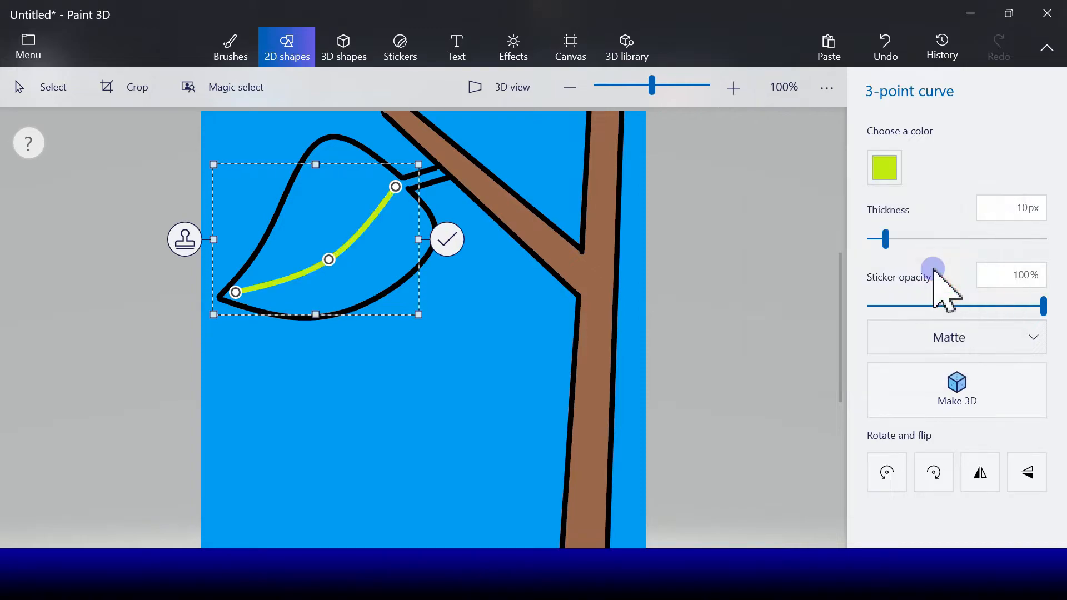
mouse_move(331, 257)
left_mouse_down()
mouse_move(340, 222)
mouse_move(350, 224)
mouse_move(326, 255)
left_mouse_up()
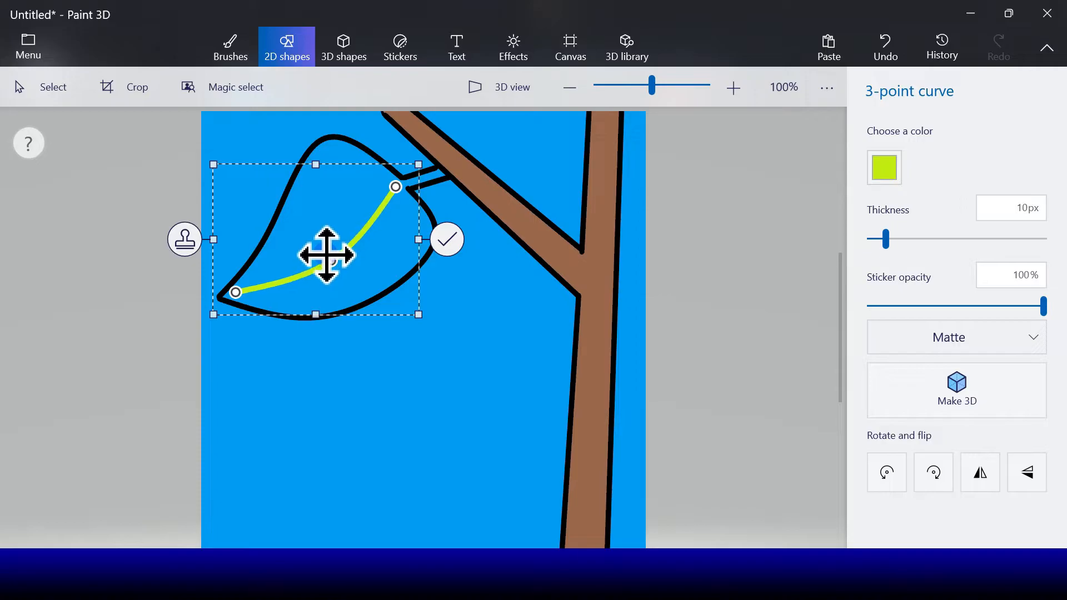
left_click(450, 238)
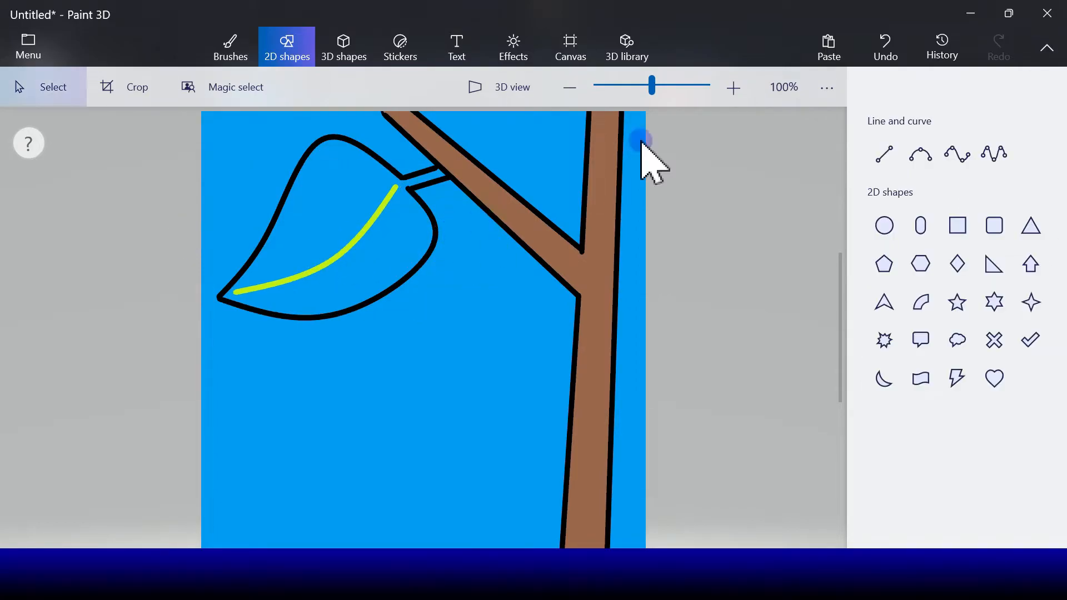
Draw two straight lime 10 px side veins from the midrib's half nearest the stem, one on each side of it
left_click(885, 153)
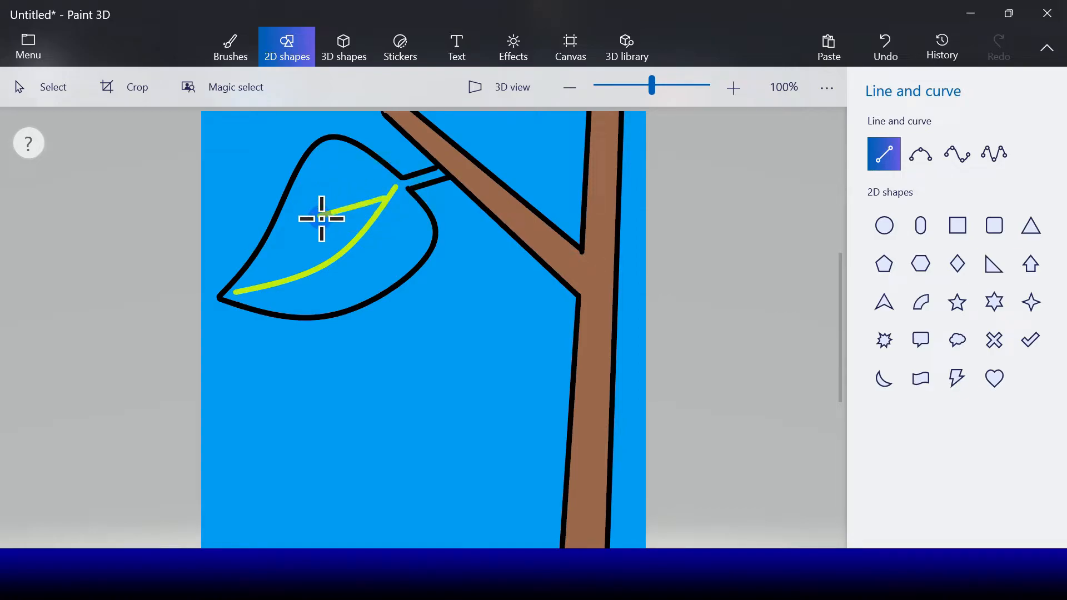
left_click_drag(321, 218, 319, 217)
left_click(444, 210)
left_click(884, 155)
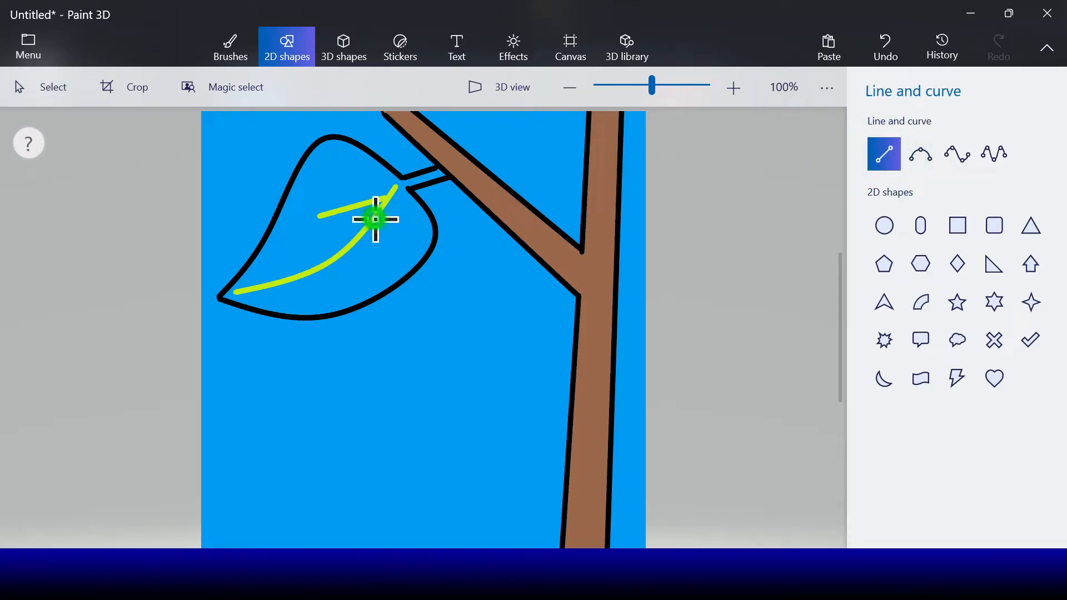
left_click_drag(371, 264, 374, 218)
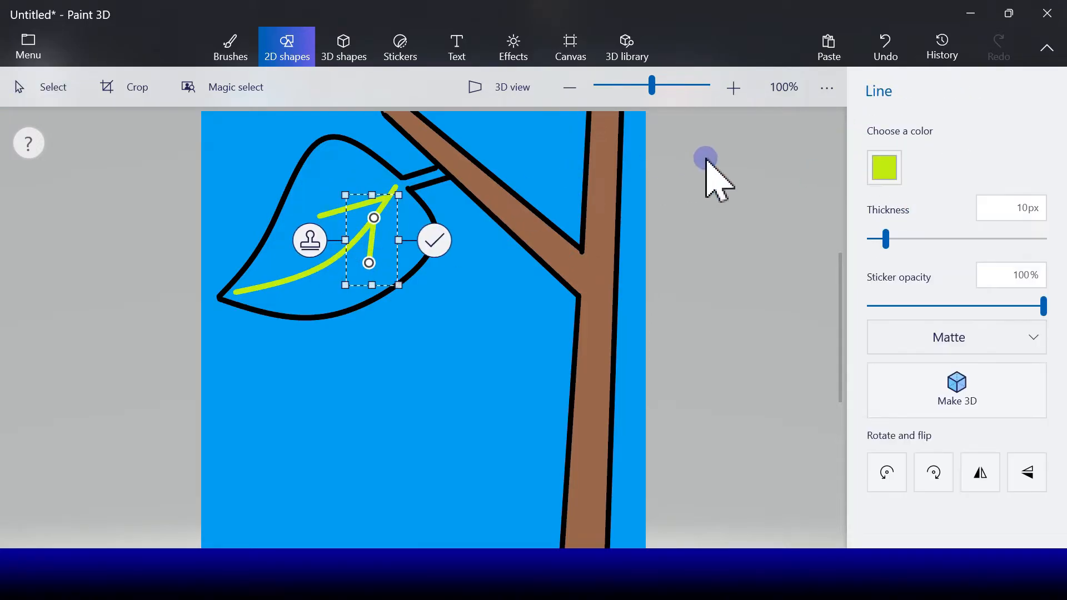
left_click(890, 167)
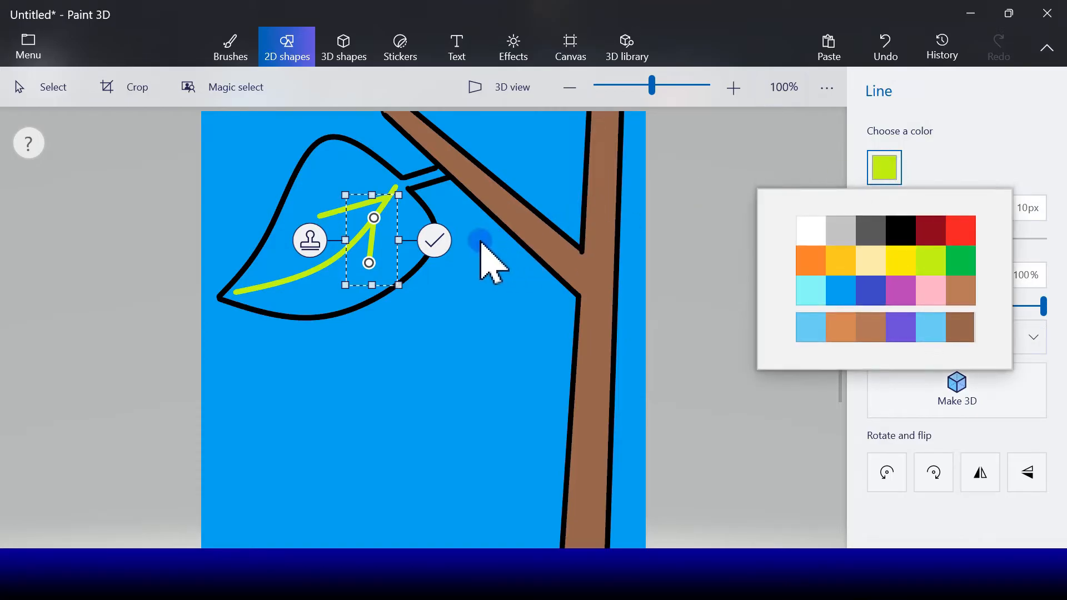
left_click(441, 255)
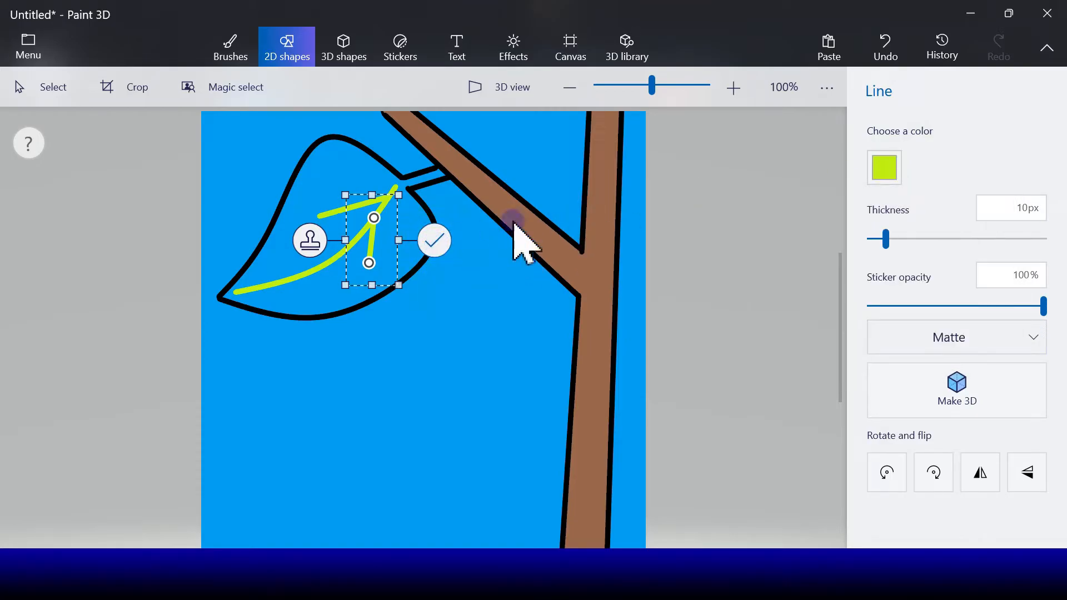
left_click(434, 239)
Draw two shorter straight lime side veins from the midrib's half nearest the leaf tip, one on each side of it
left_click(883, 155)
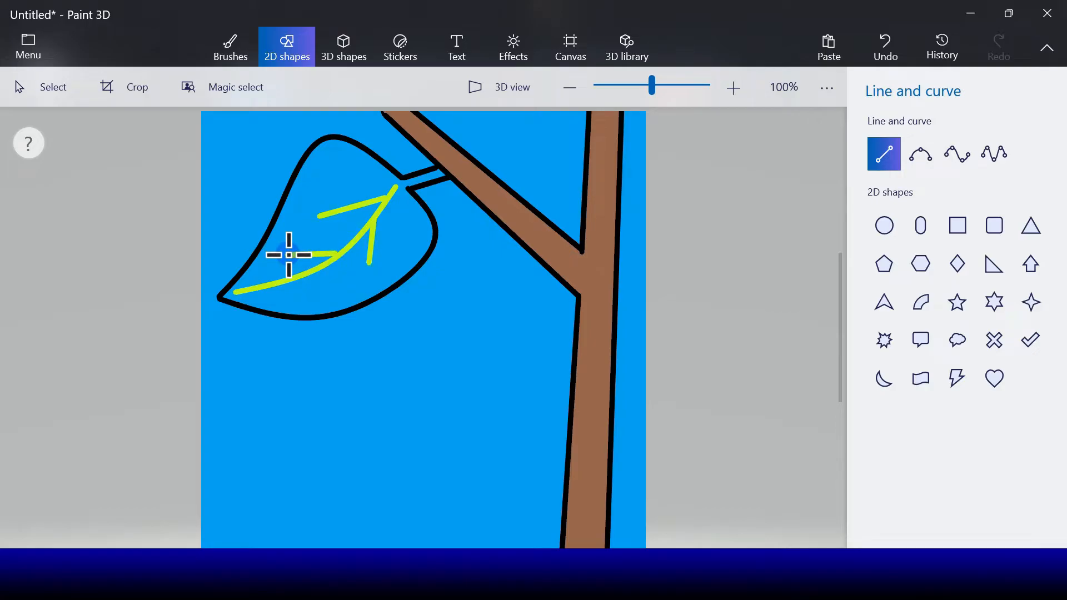
left_click_drag(288, 255, 287, 255)
left_click(400, 257)
left_click(883, 155)
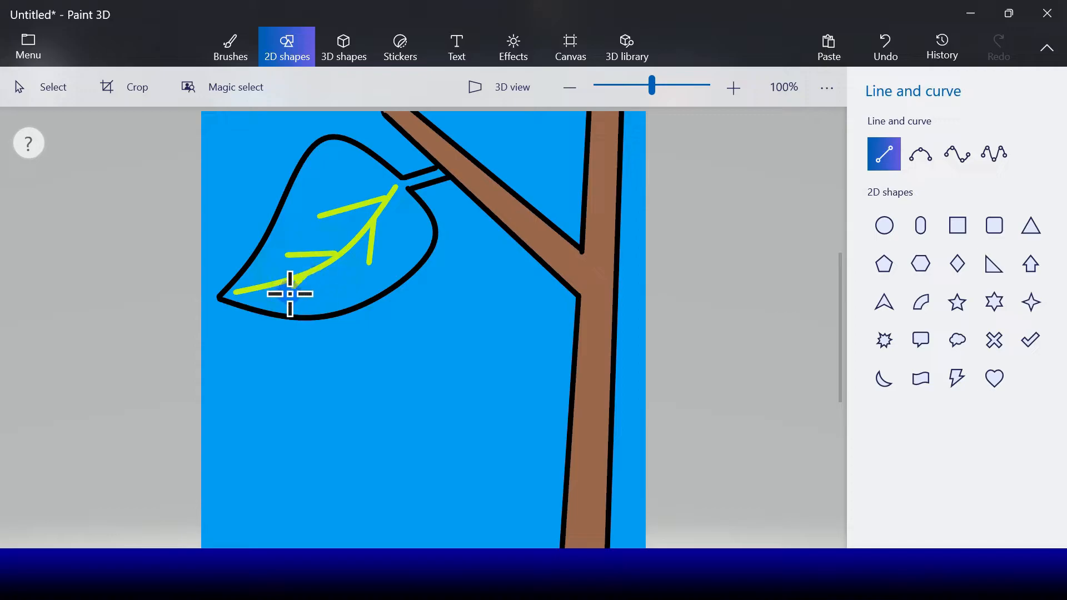
left_click_drag(286, 298, 308, 275)
left_click(362, 286)
Add a short lime 10 px offshoot line to each of the leaf's side veins except the one below the midrib near the tip
left_click(875, 114)
left_click(926, 162)
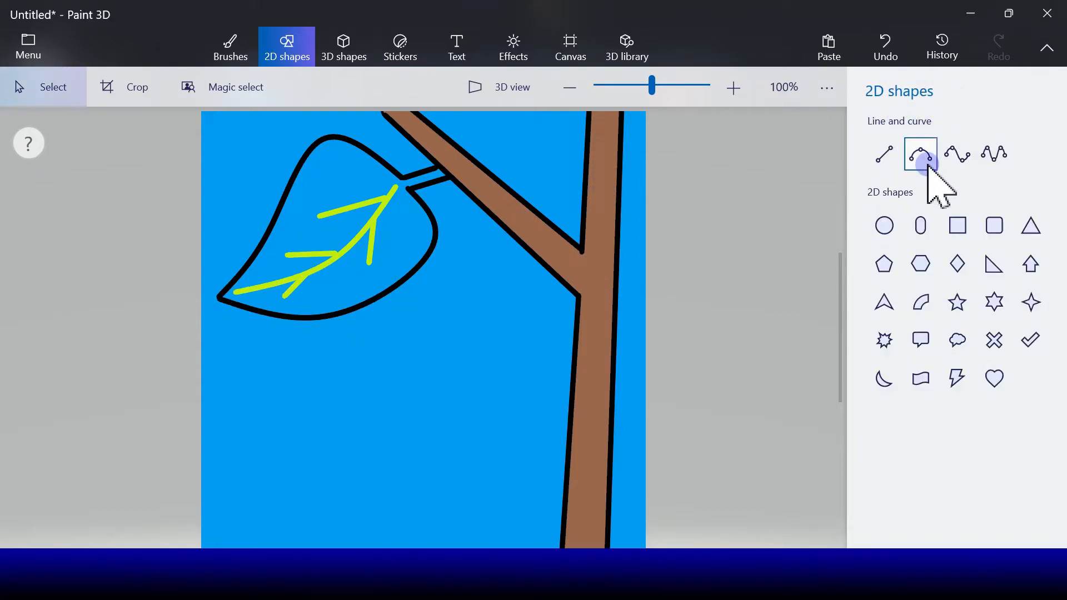
left_click(888, 158)
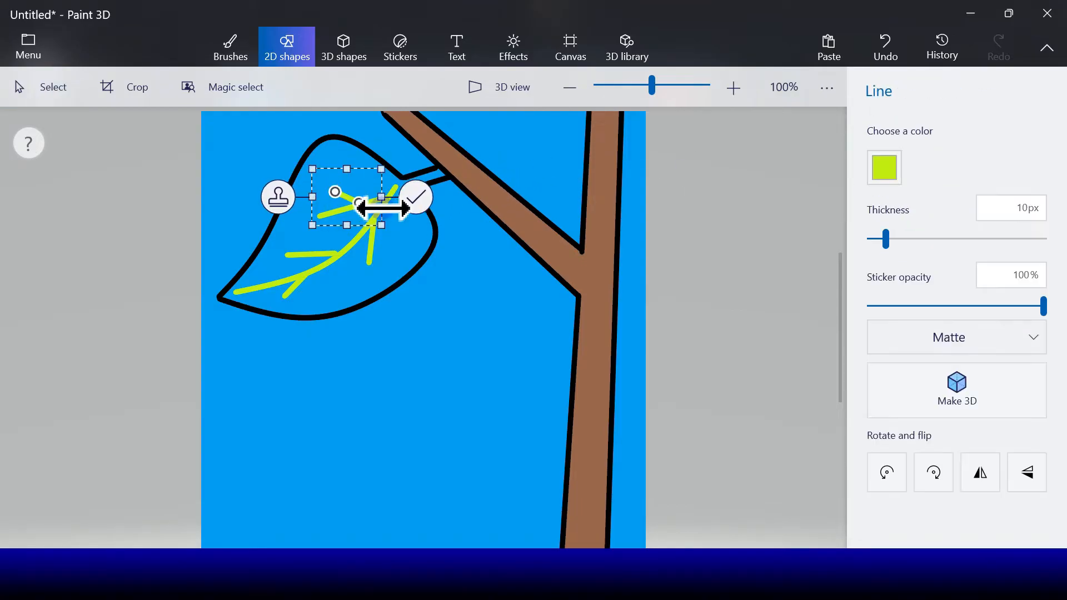
left_click(865, 121)
left_click(884, 154)
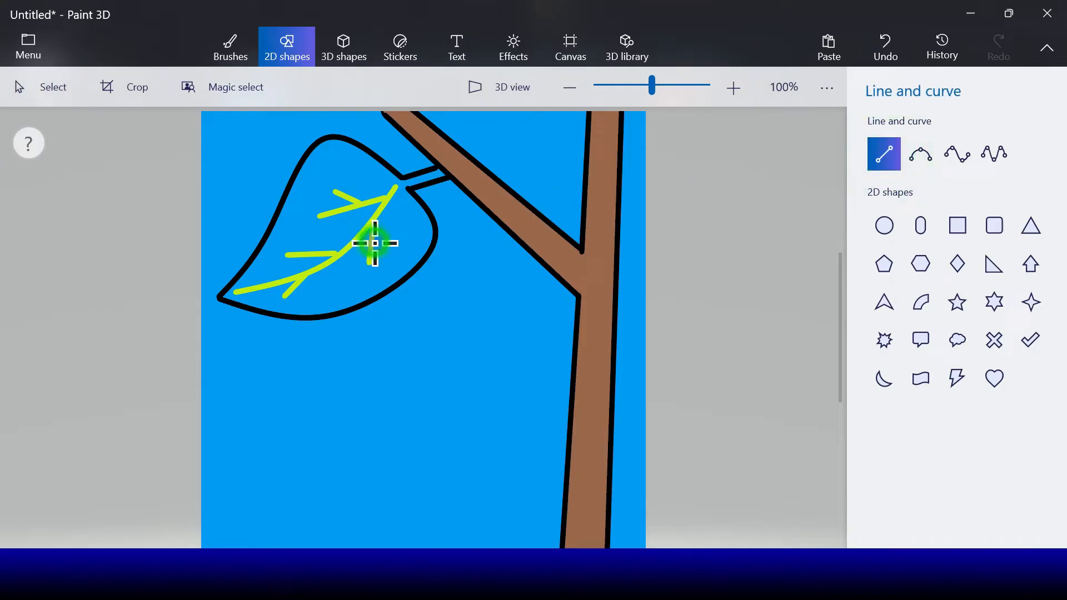
left_click_drag(389, 251, 389, 252)
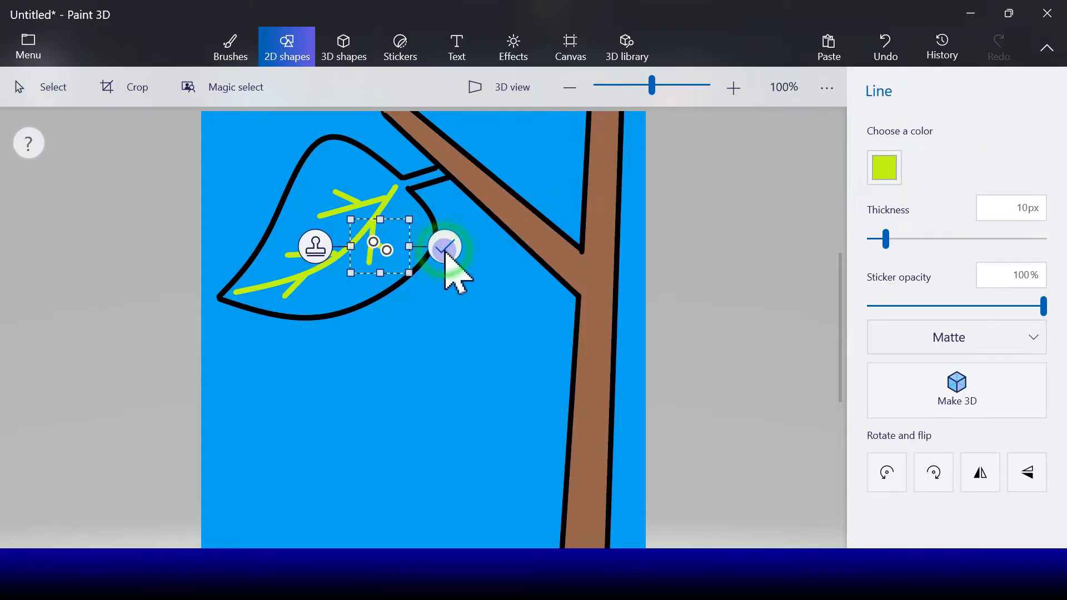
left_click(446, 247)
left_click(885, 149)
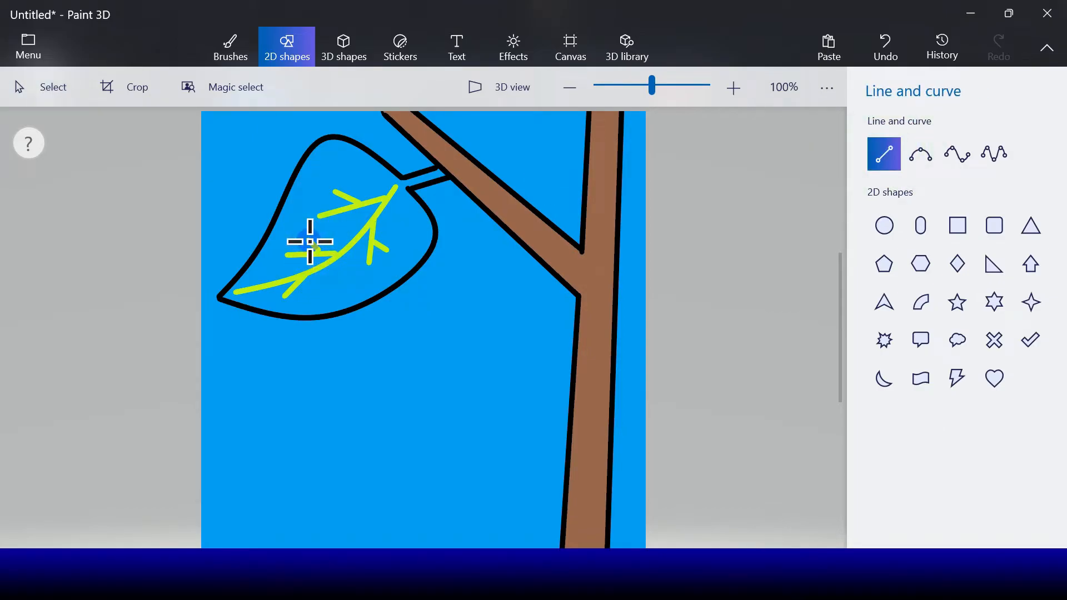
left_click_drag(310, 242, 319, 250)
left_click(377, 246)
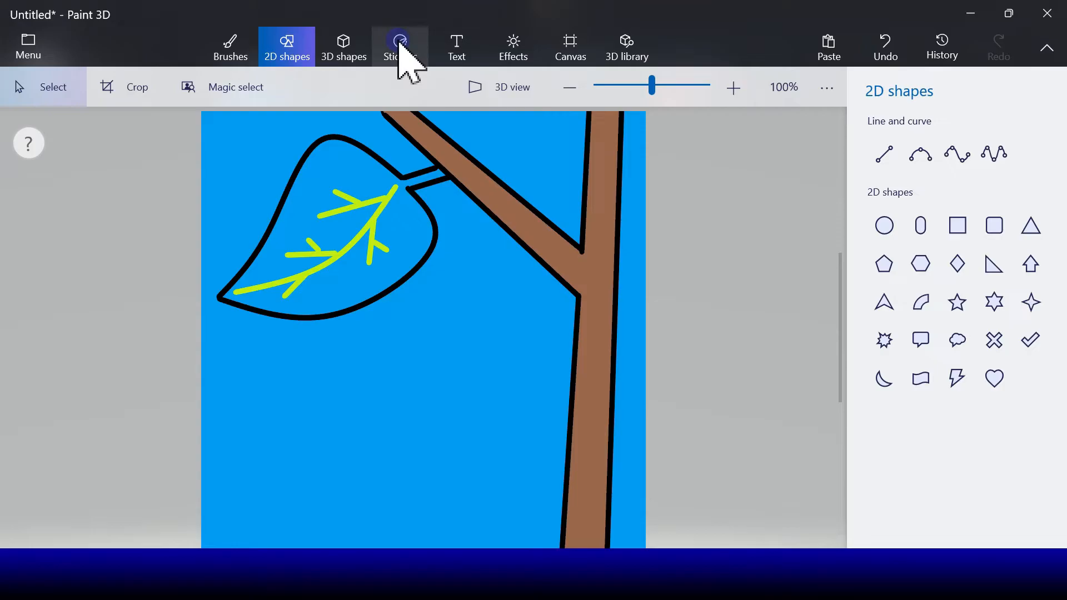
Fill the inside of the leaf and its stem with green
left_click(238, 48)
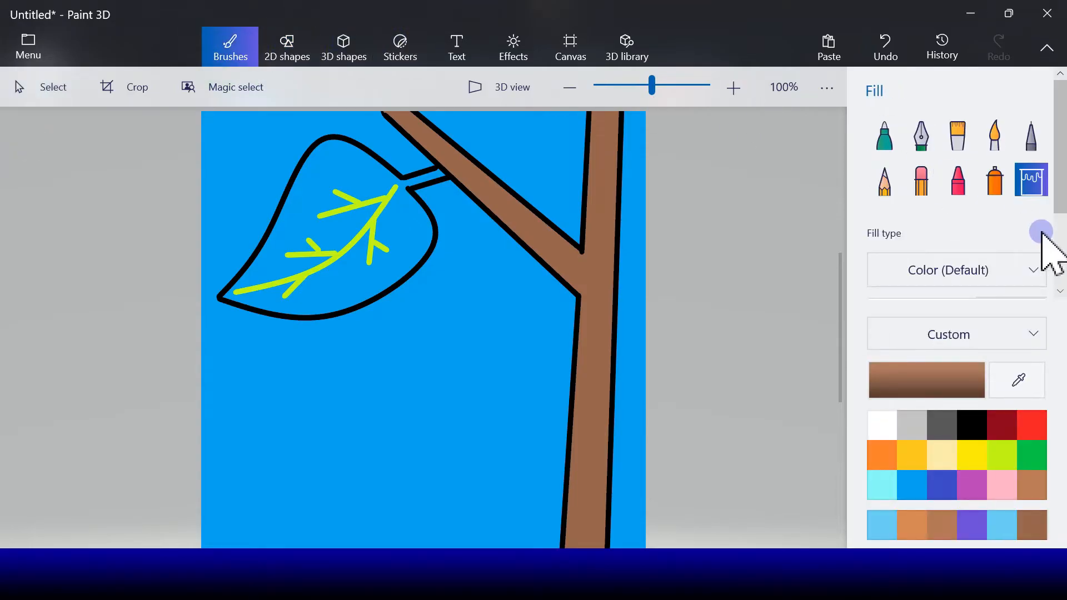
left_click(1038, 444)
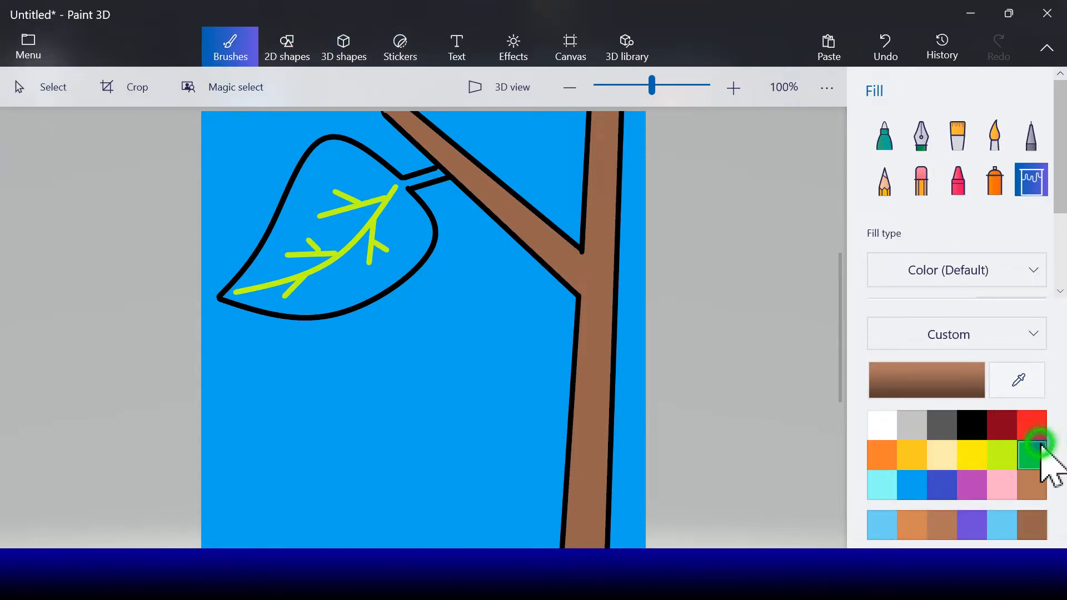
left_click(410, 224)
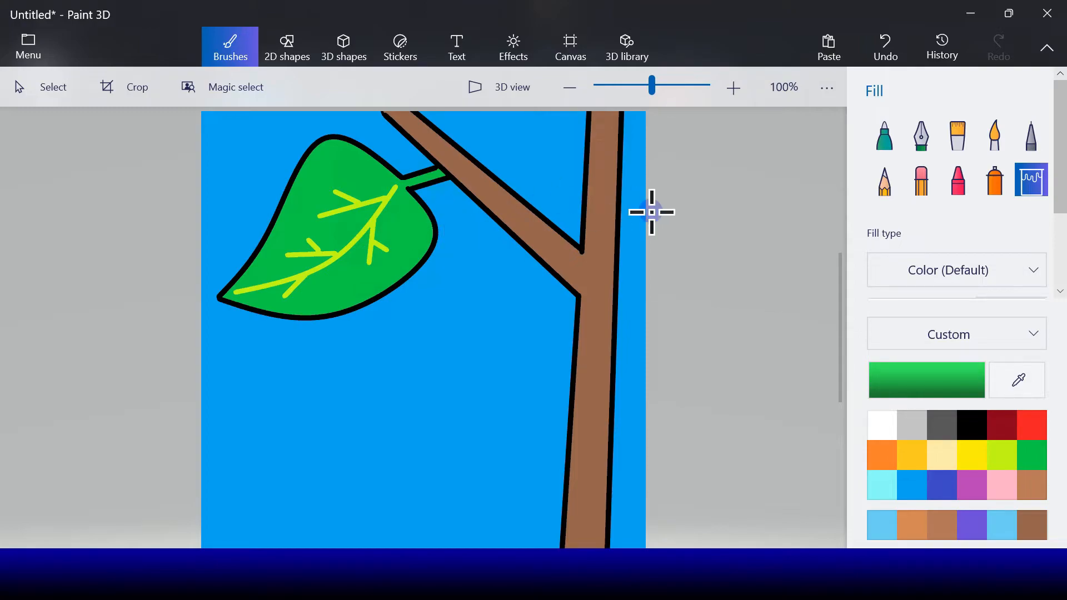
left_click(286, 45)
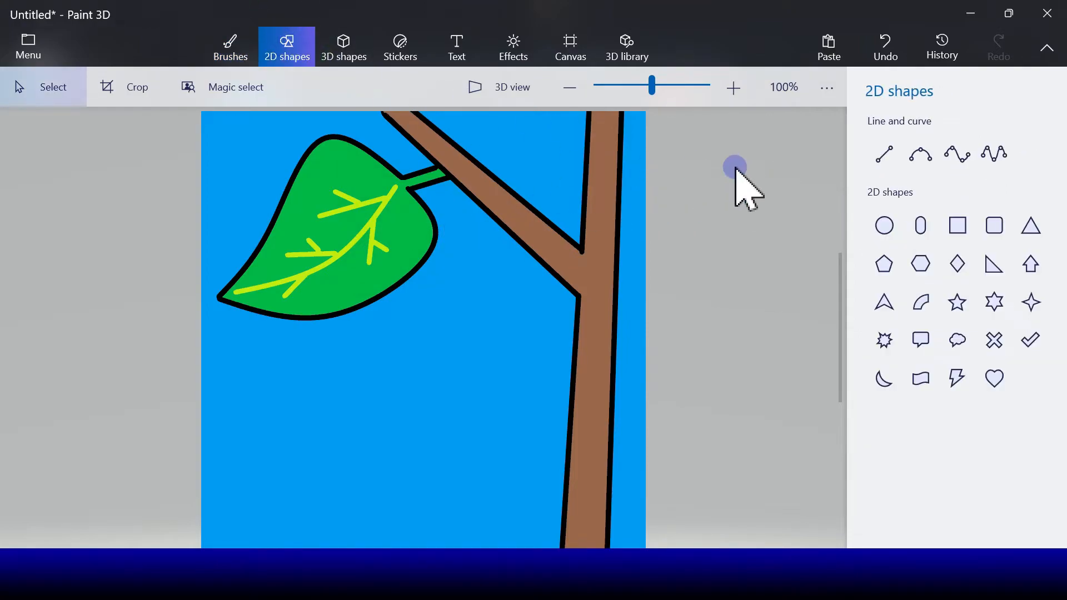
Draw a black 10 px 3-point curve below the branch, arching down toward the trunk, as the pupa's upper right outline
left_click(926, 163)
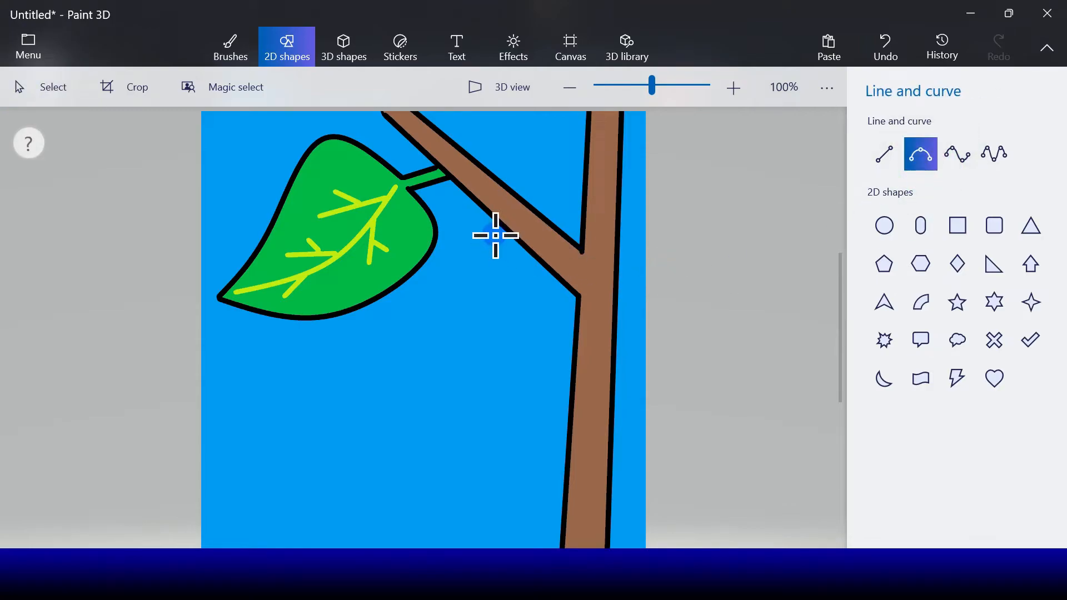
mouse_move(483, 228)
left_mouse_down()
mouse_move(508, 288)
mouse_move(531, 300)
left_mouse_up()
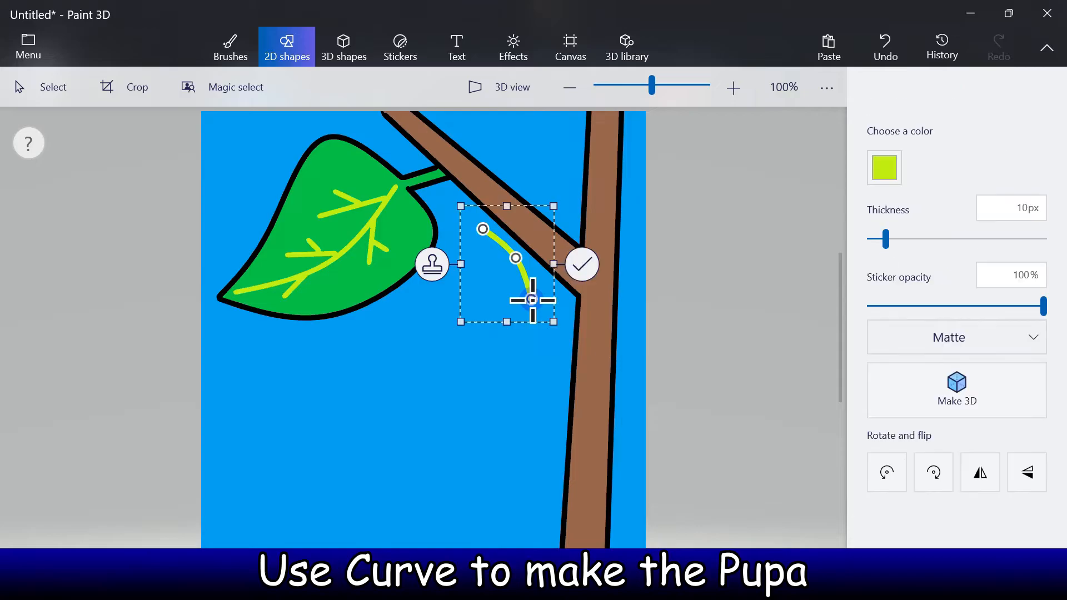
left_click(888, 166)
left_click(895, 223)
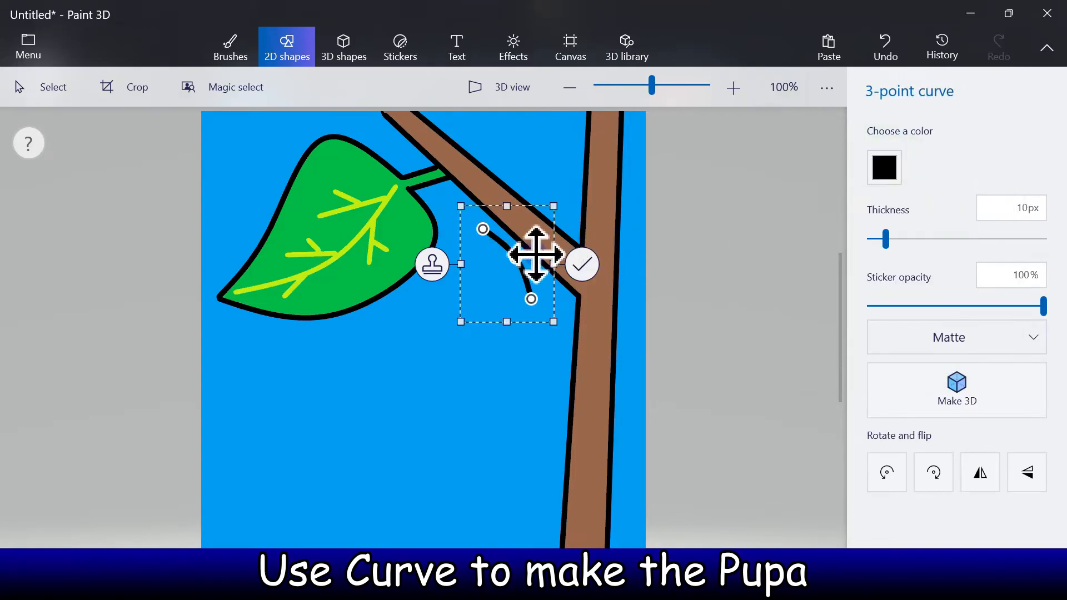
left_click_drag(518, 260, 531, 321)
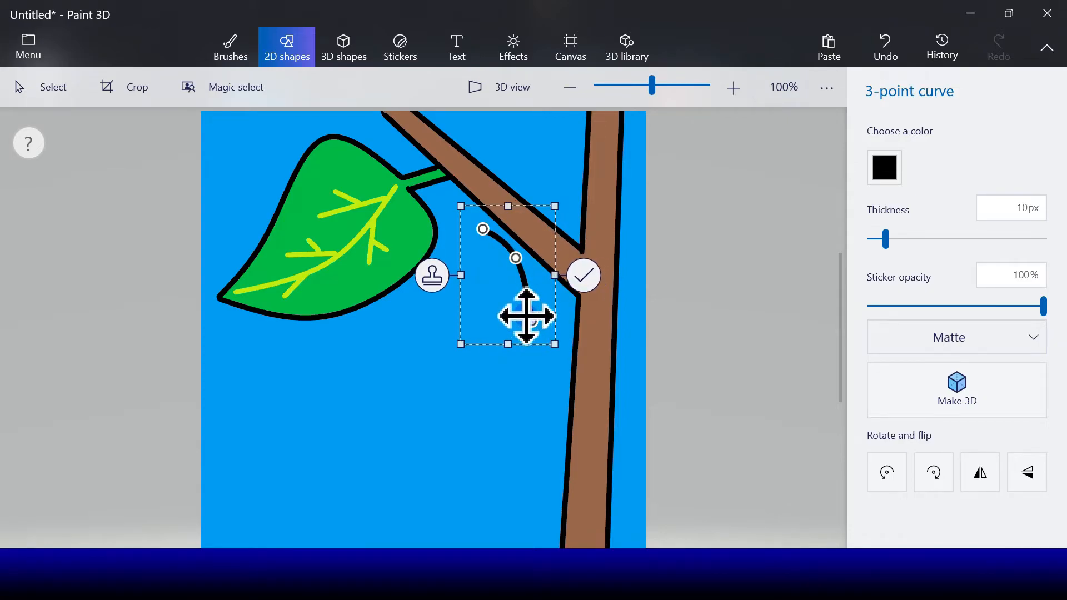
left_click_drag(484, 236, 460, 226)
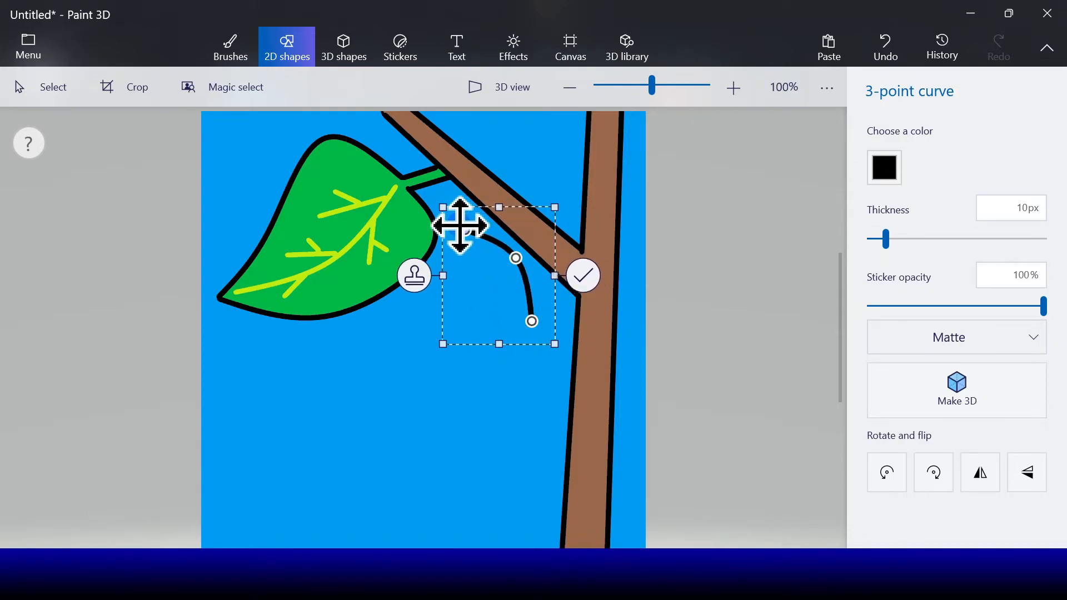
left_click(587, 284)
Continue the pupa's right outline downward with a black 3-point curve bowed inward, away from the trunk
left_click(919, 157)
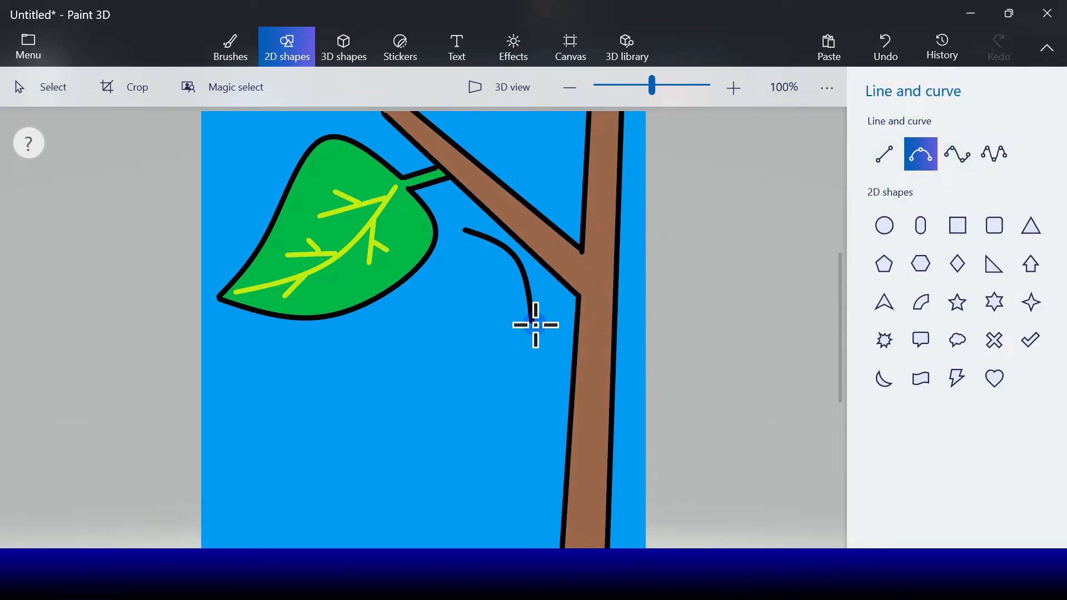
mouse_move(534, 322)
left_mouse_down()
mouse_move(529, 410)
mouse_move(550, 454)
mouse_move(553, 481)
mouse_move(543, 484)
left_mouse_up()
left_click_drag(554, 392, 514, 393)
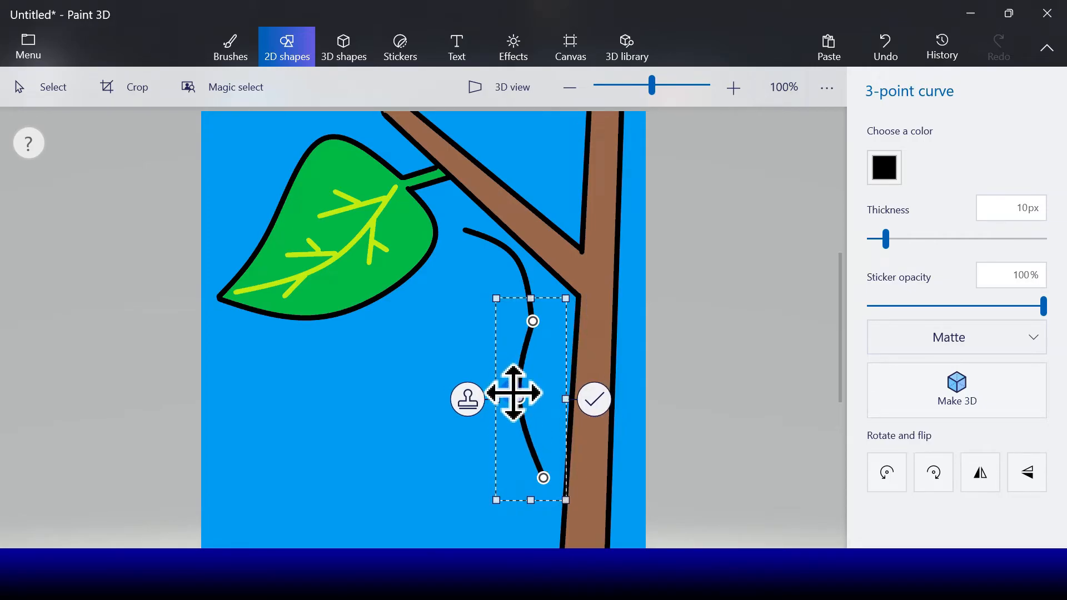
left_click(595, 399)
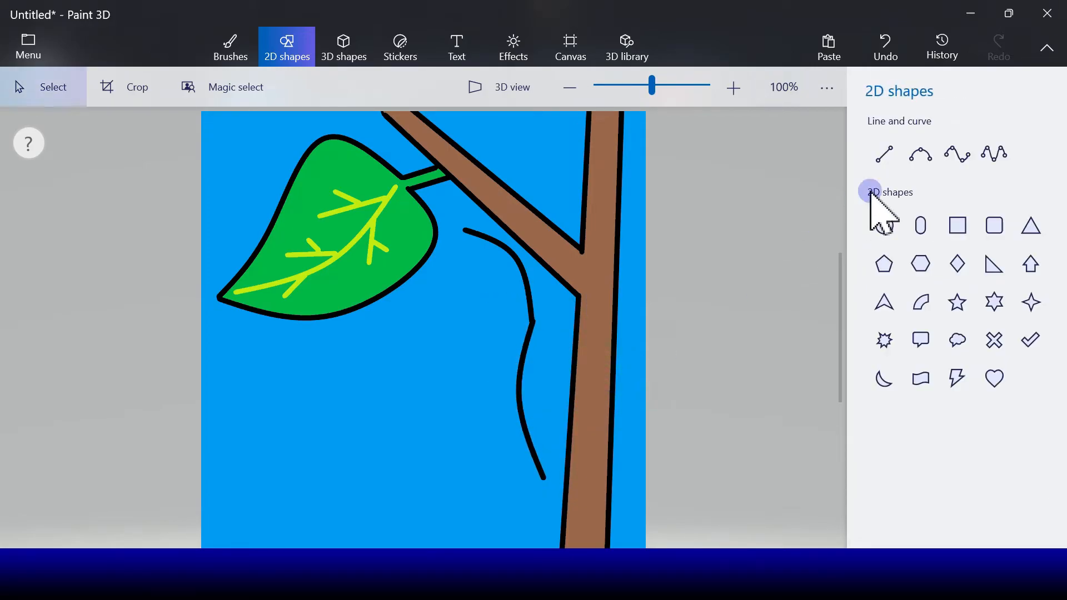
Close the pupa outline with a black 4-point curve bulging left from its upper end to its lower tip
left_click(957, 154)
mouse_move(464, 232)
left_mouse_down()
mouse_move(459, 323)
mouse_move(487, 419)
mouse_move(522, 456)
mouse_move(542, 521)
mouse_move(539, 477)
left_mouse_up()
left_click_drag(515, 313, 425, 309)
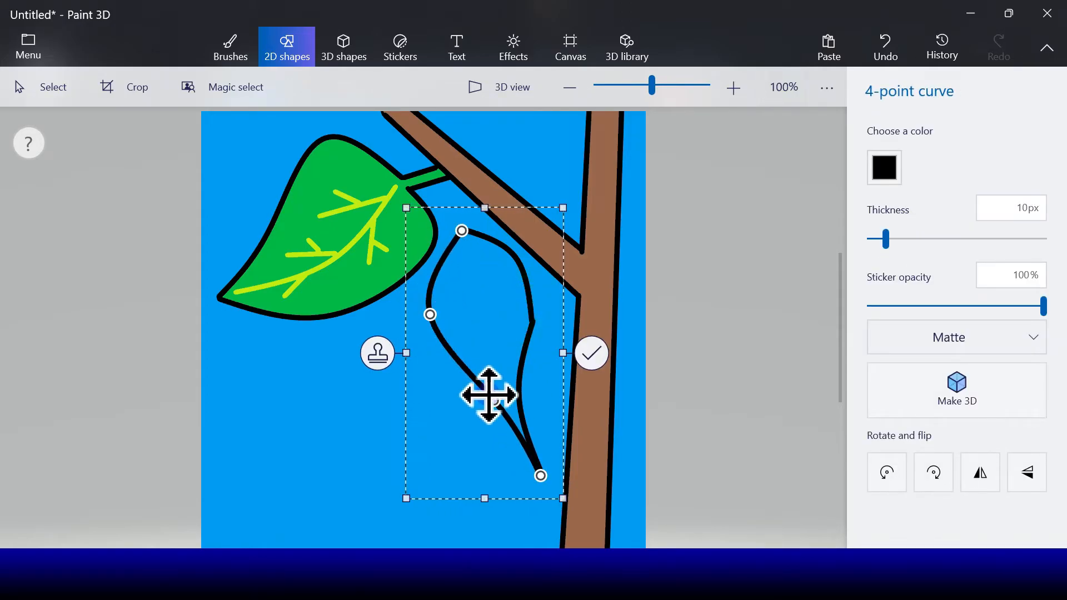
left_click_drag(494, 400, 443, 411)
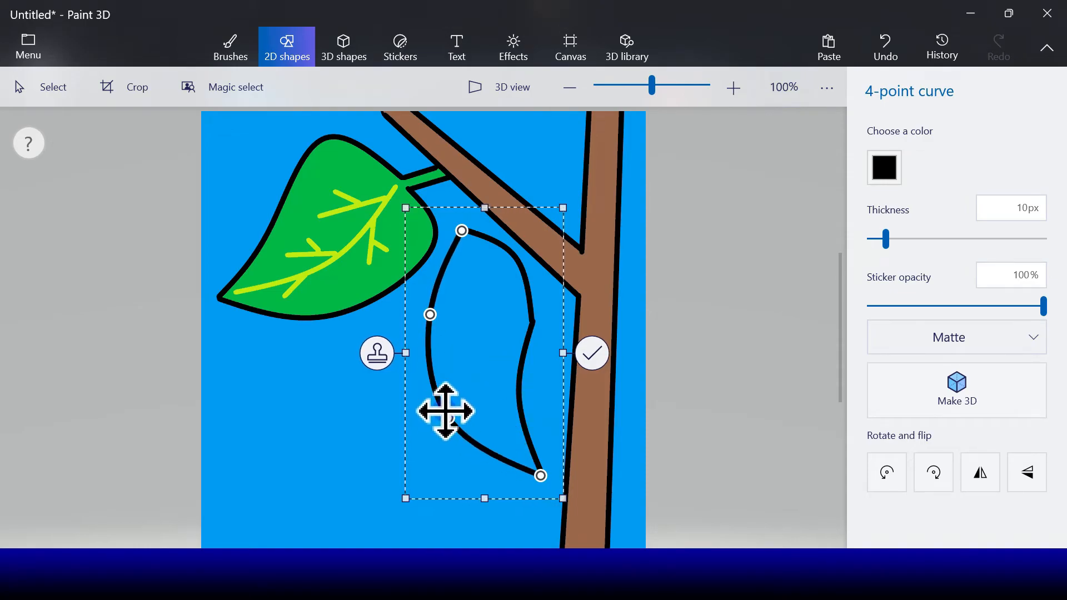
left_click(594, 360)
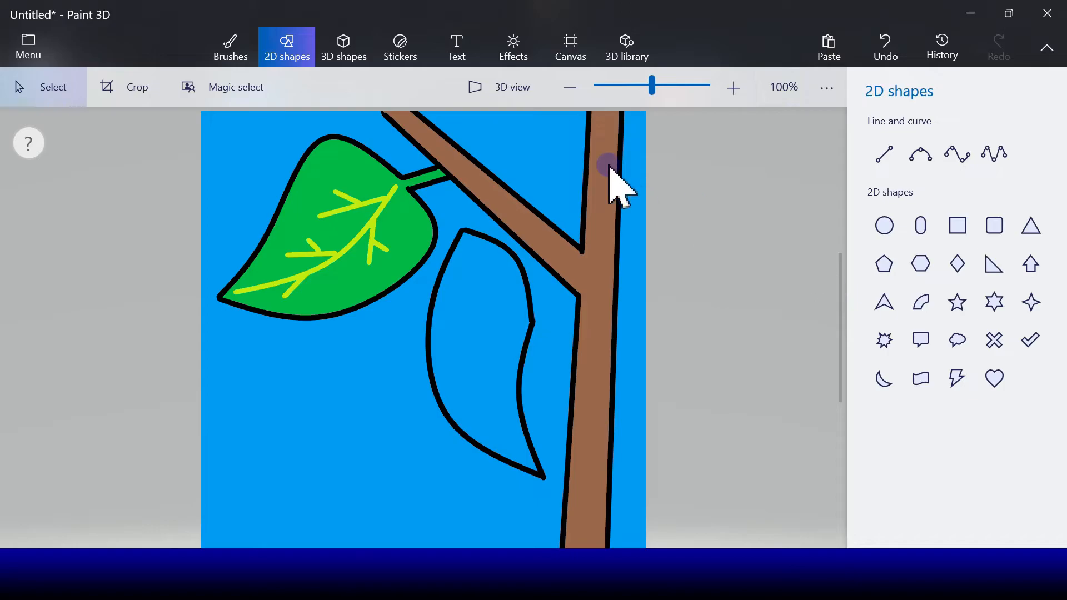
Fill the inside of the pupa outline with gold
left_click(242, 59)
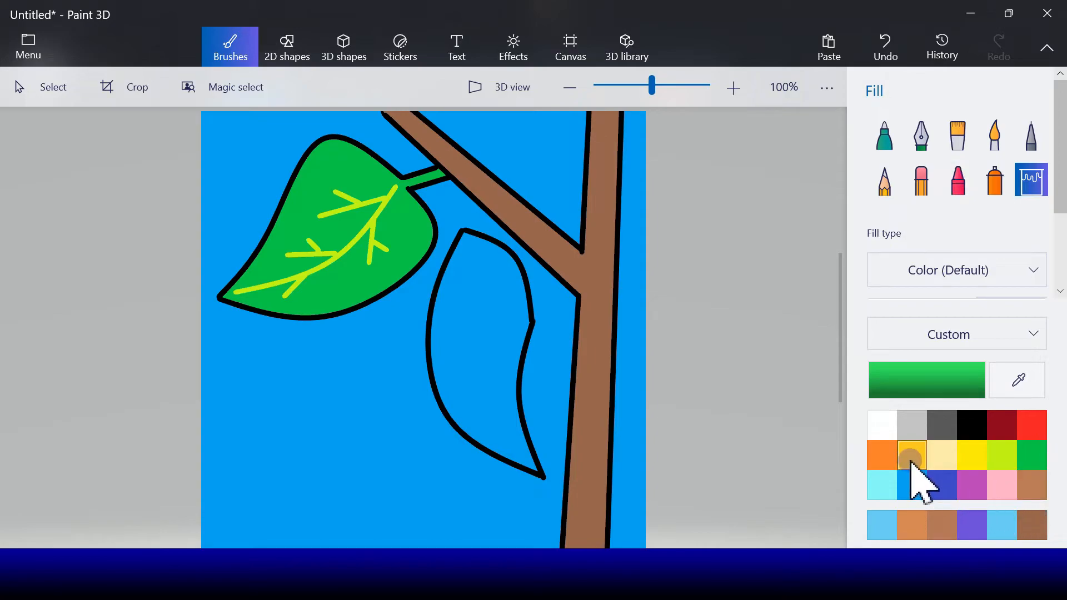
left_click(912, 460)
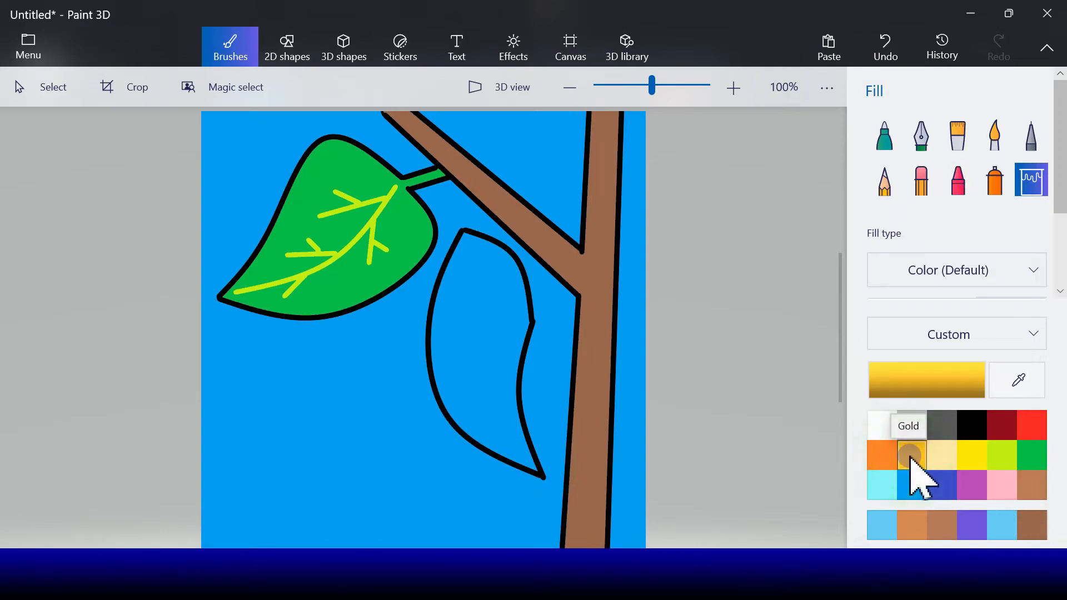
left_click(491, 343)
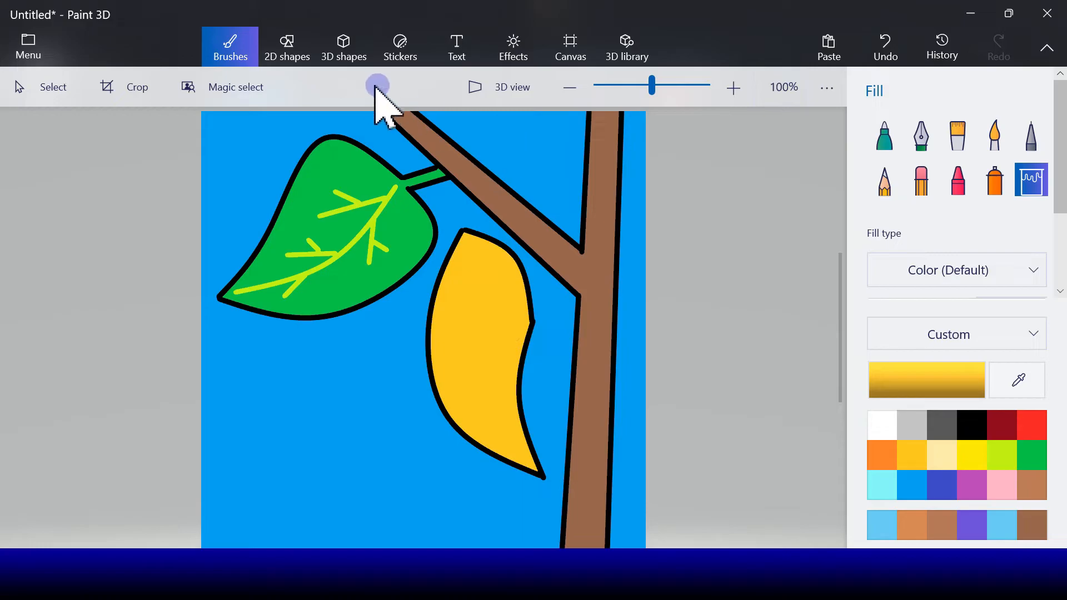
Draw an orange 10 px 3-point curve, bowed downward, across the middle of the pupa as its first stripe
left_click(287, 50)
left_click(921, 155)
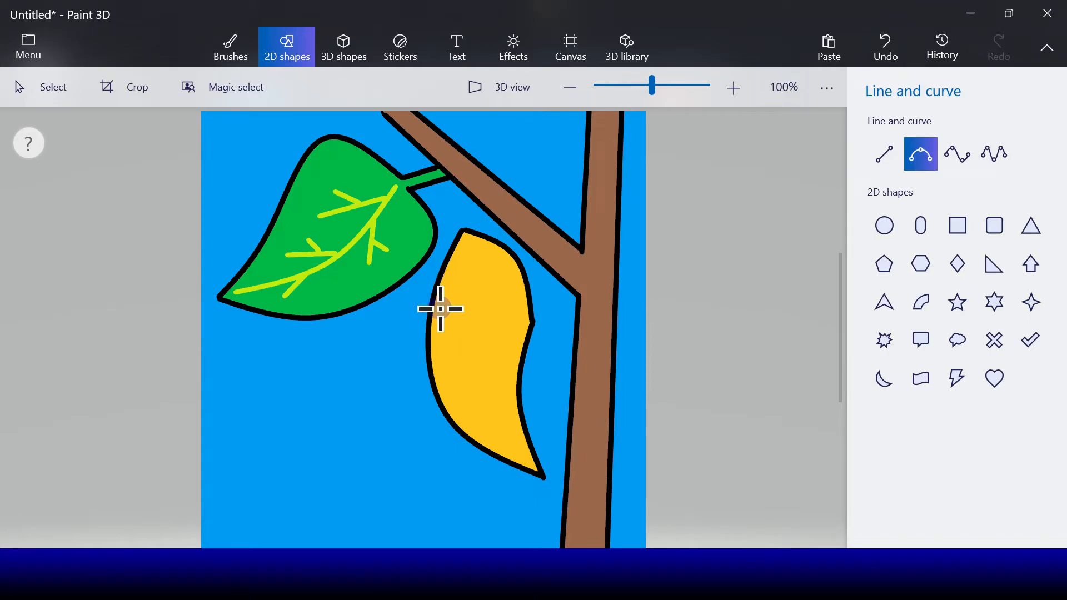
left_click_drag(441, 319, 508, 373)
left_click(885, 168)
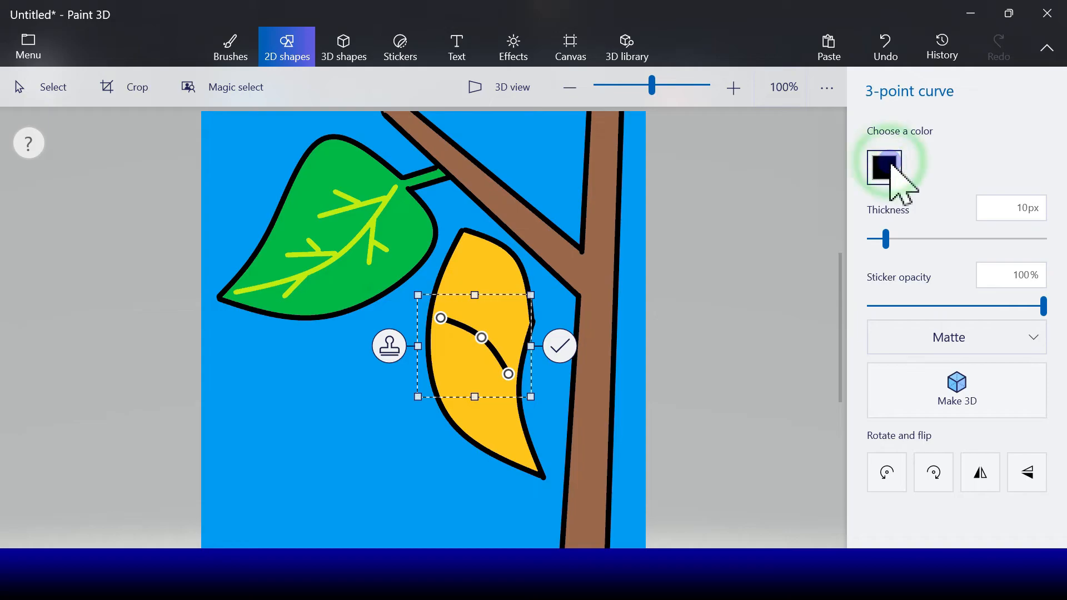
left_click(811, 263)
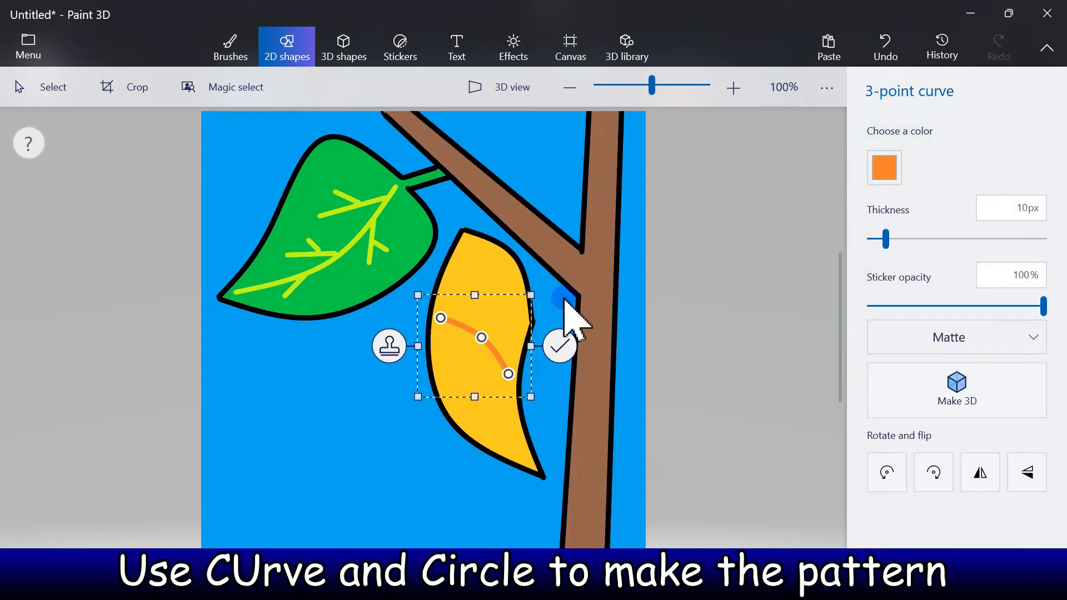
left_click_drag(485, 336, 460, 349)
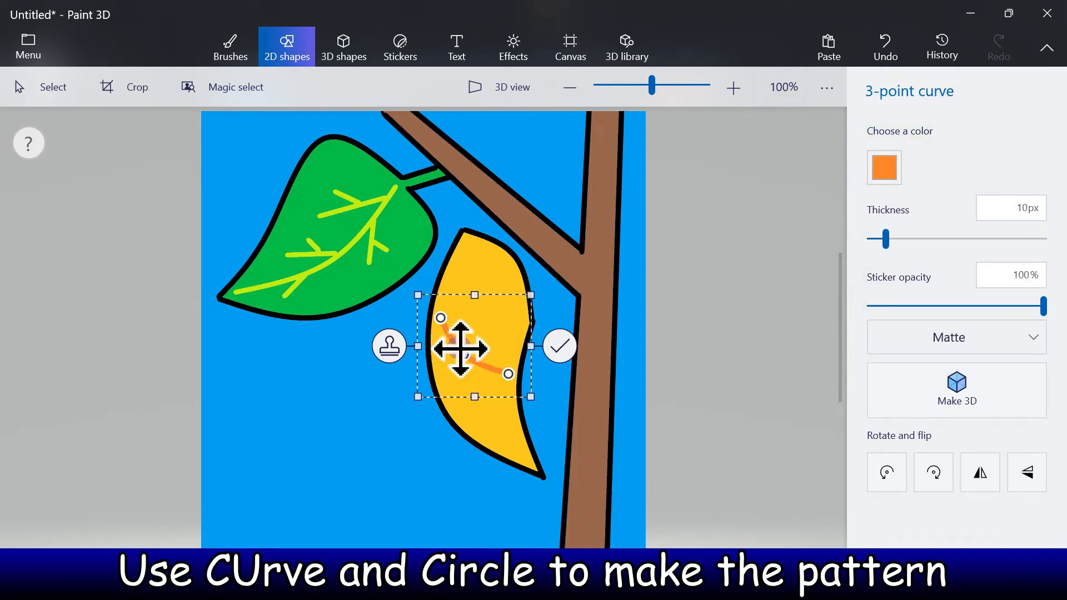
left_click(560, 347)
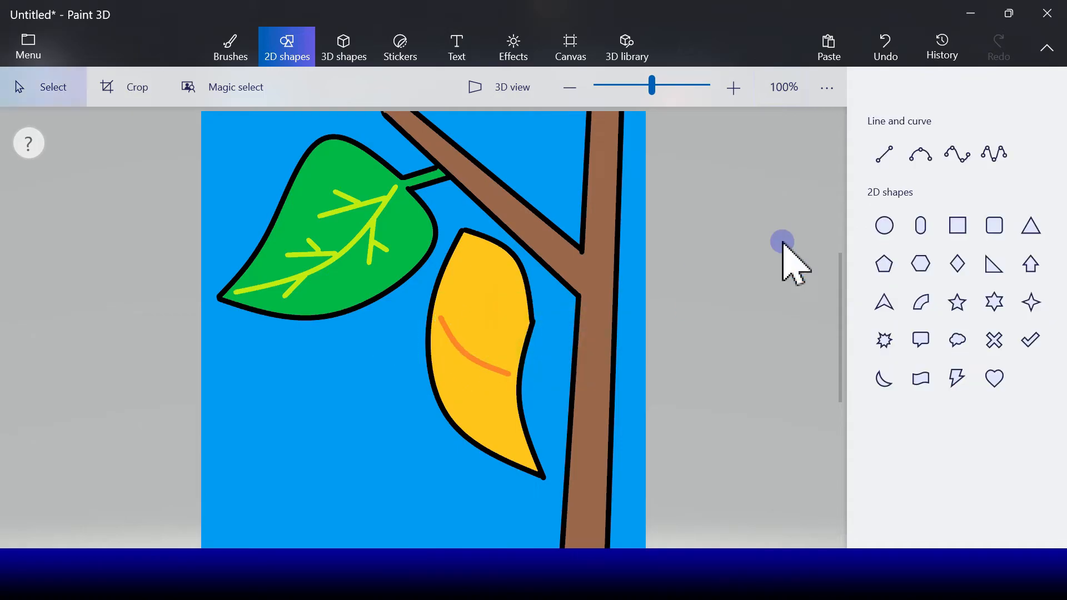
Add two more downward-bowed orange 10 px stripes across the pupa, spaced below the first one
left_click(921, 159)
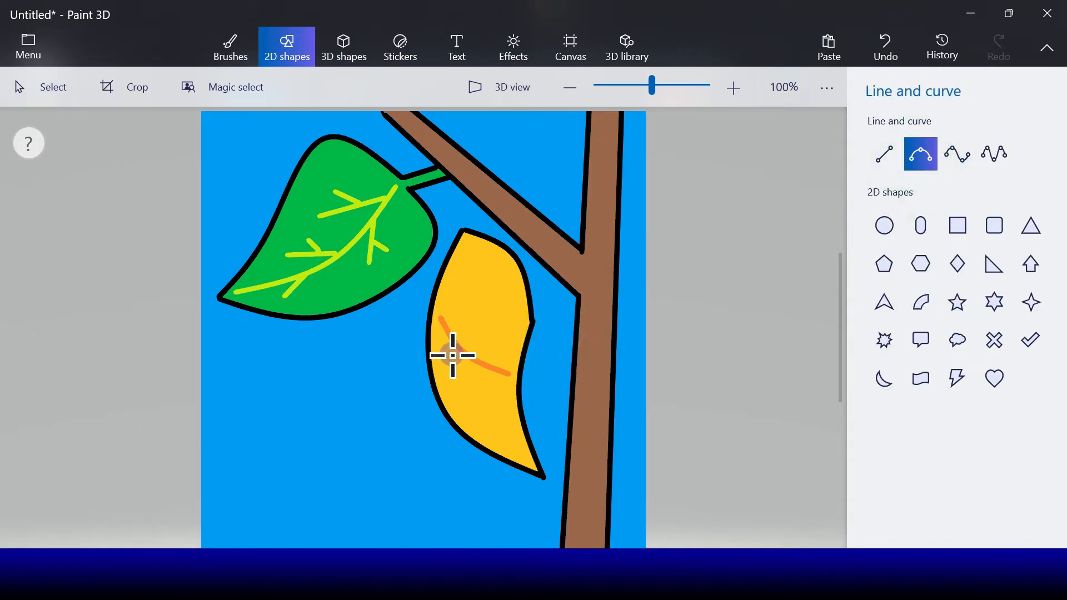
left_click_drag(441, 354, 507, 396)
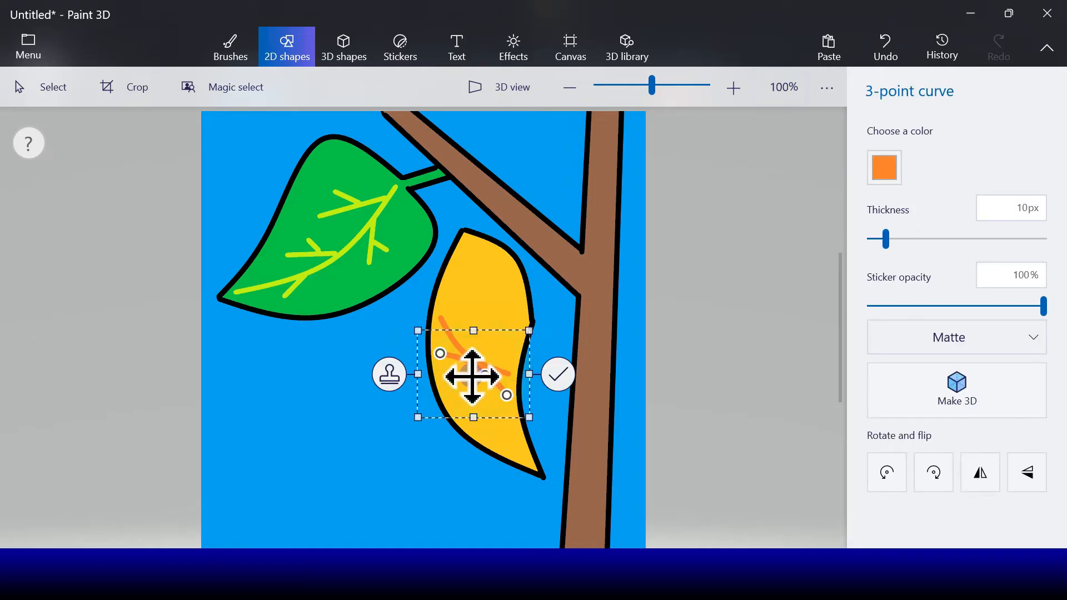
left_click_drag(466, 379, 503, 387)
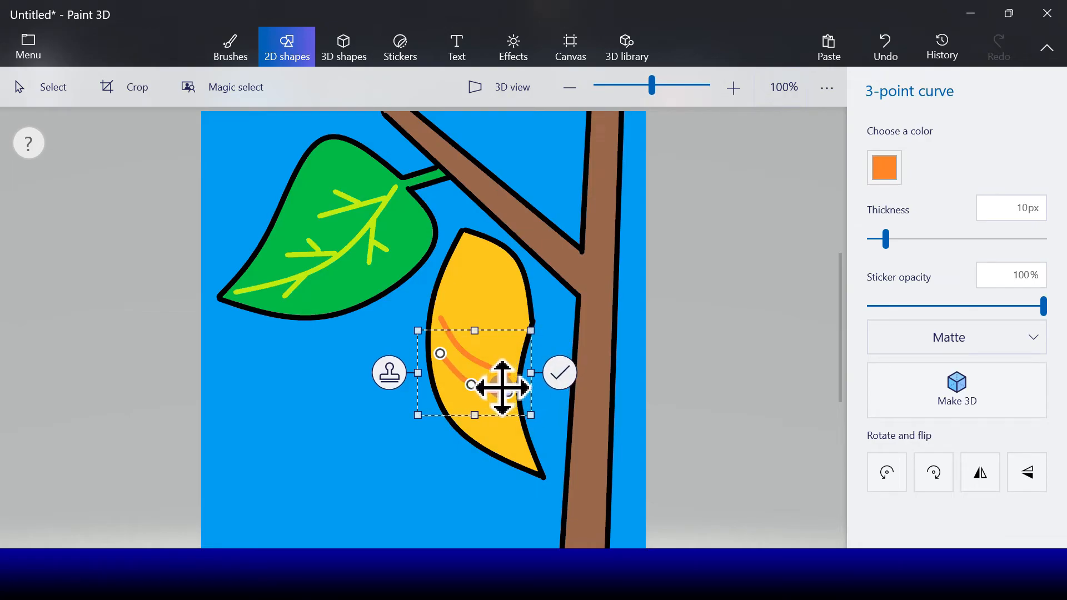
left_click(560, 373)
left_click(912, 159)
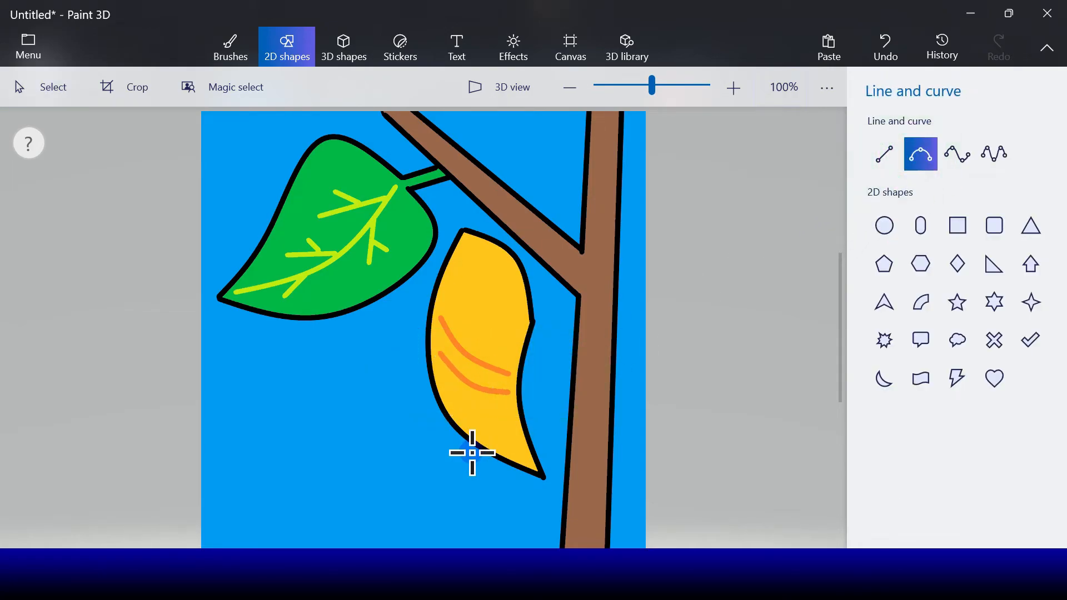
left_click(509, 418)
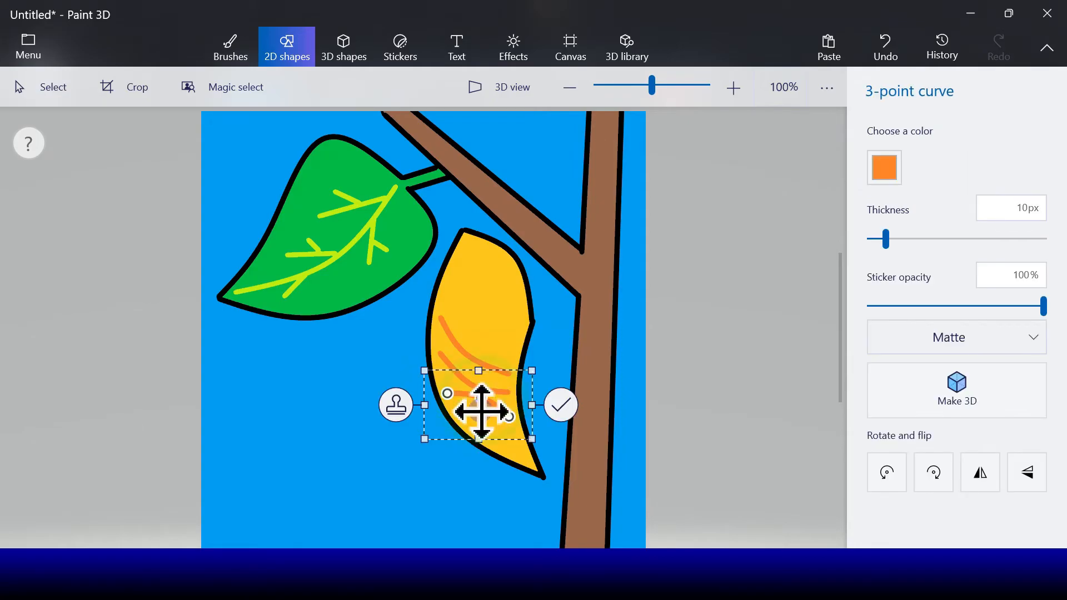
left_click(558, 410)
Add a shorter fourth orange curved stripe near the pupa's lower tip
left_click(922, 159)
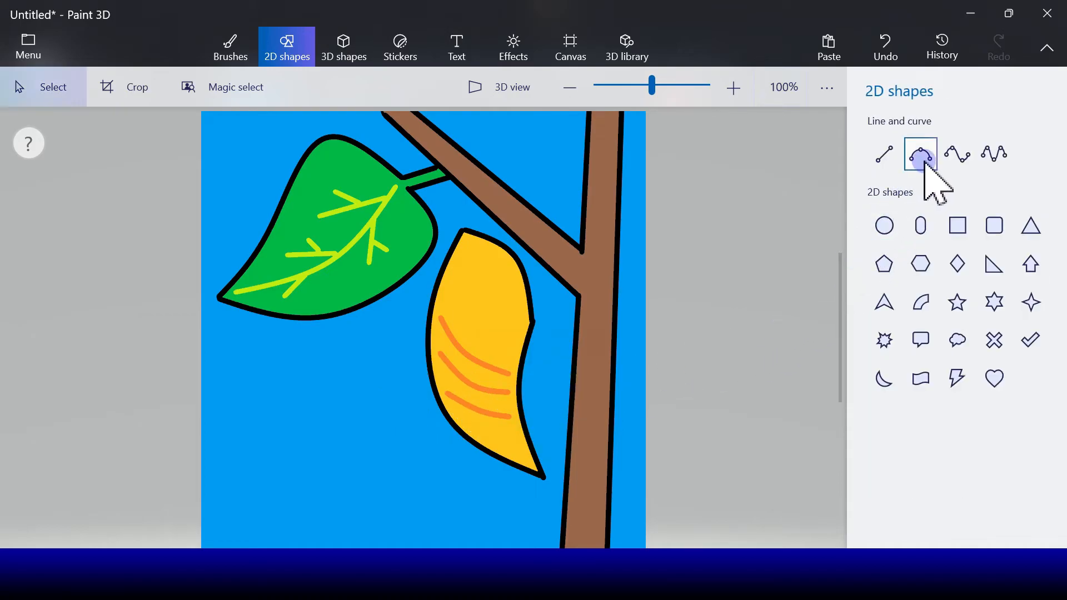
left_click(923, 161)
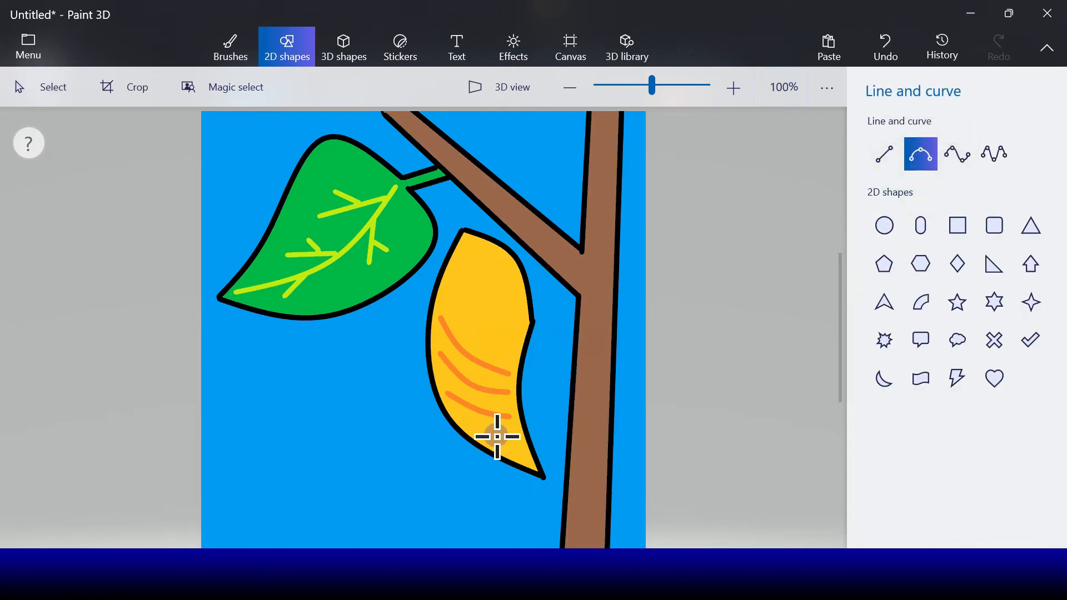
left_click_drag(469, 427, 520, 445)
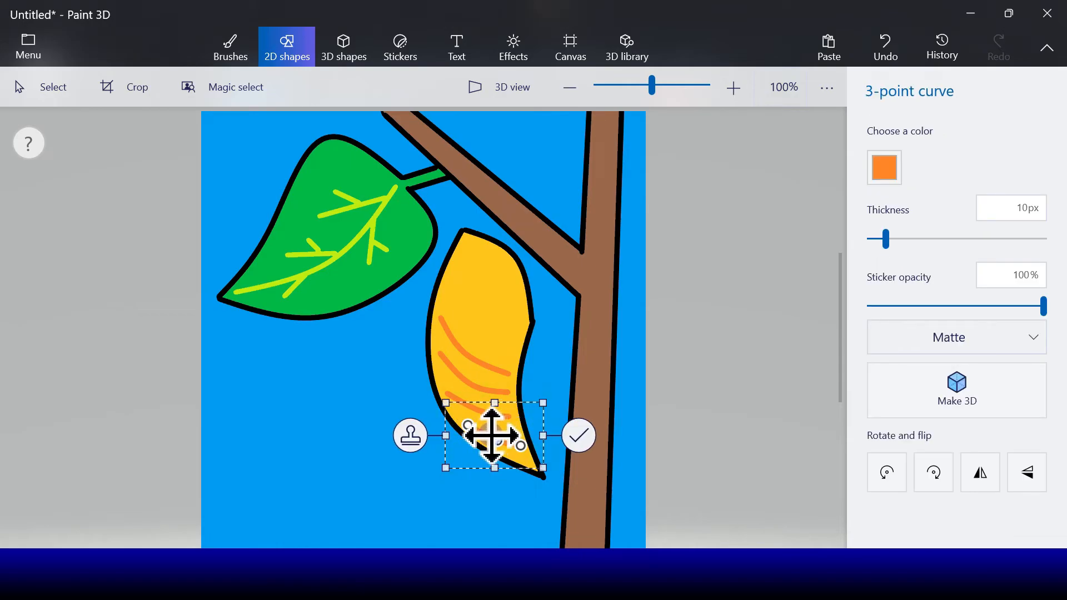
left_click(578, 436)
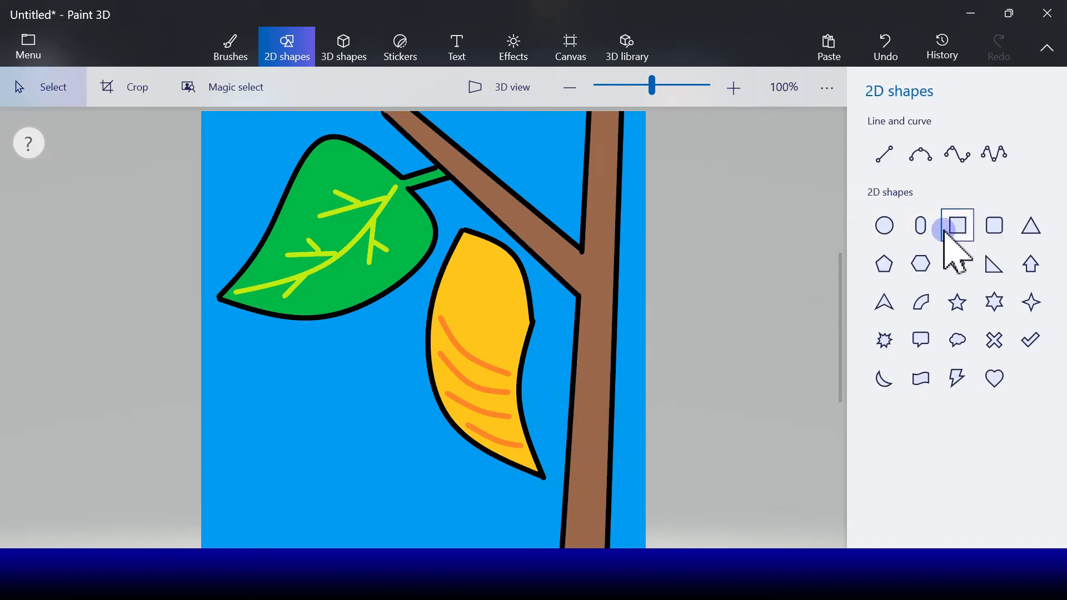
Draw a solid orange upright ellipse in the pupa's upper part and tilt it counterclockwise to follow the body
left_click(885, 224)
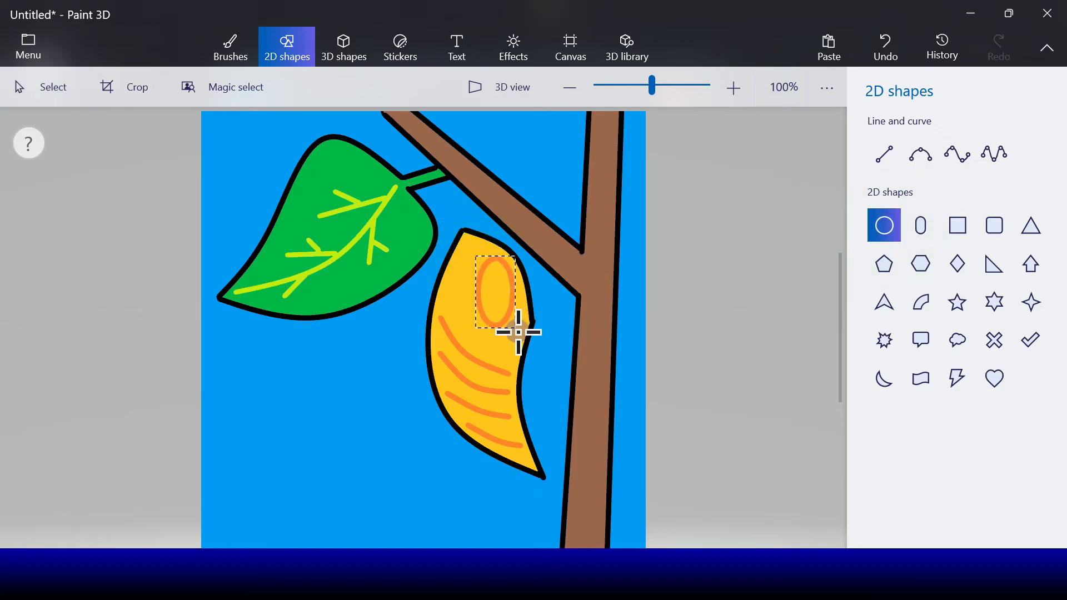
left_click_drag(519, 332, 519, 332)
left_click_drag(496, 215, 473, 218)
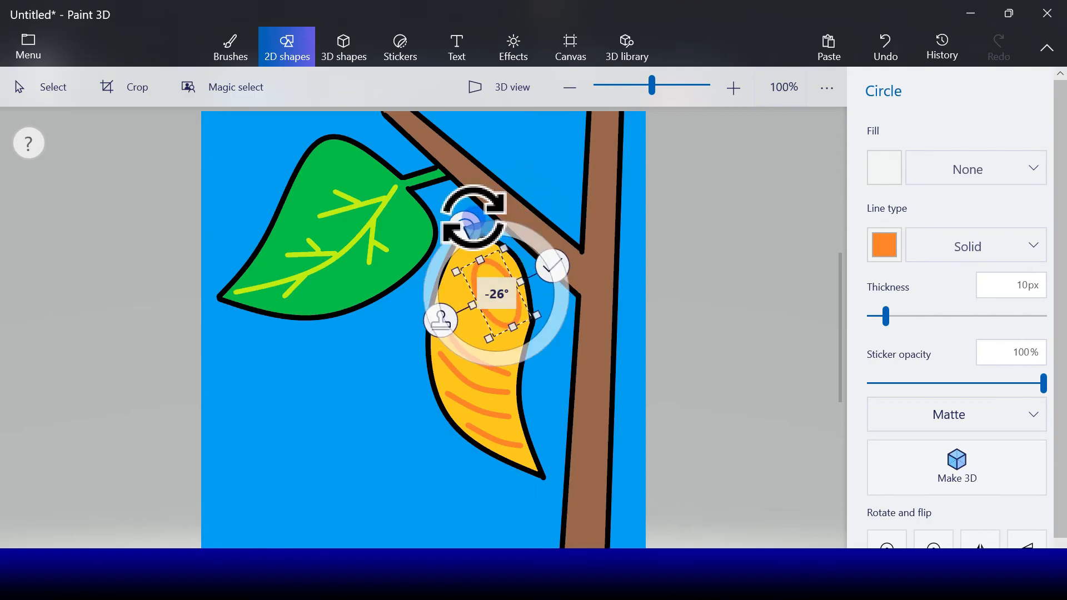
left_click_drag(501, 286, 492, 286)
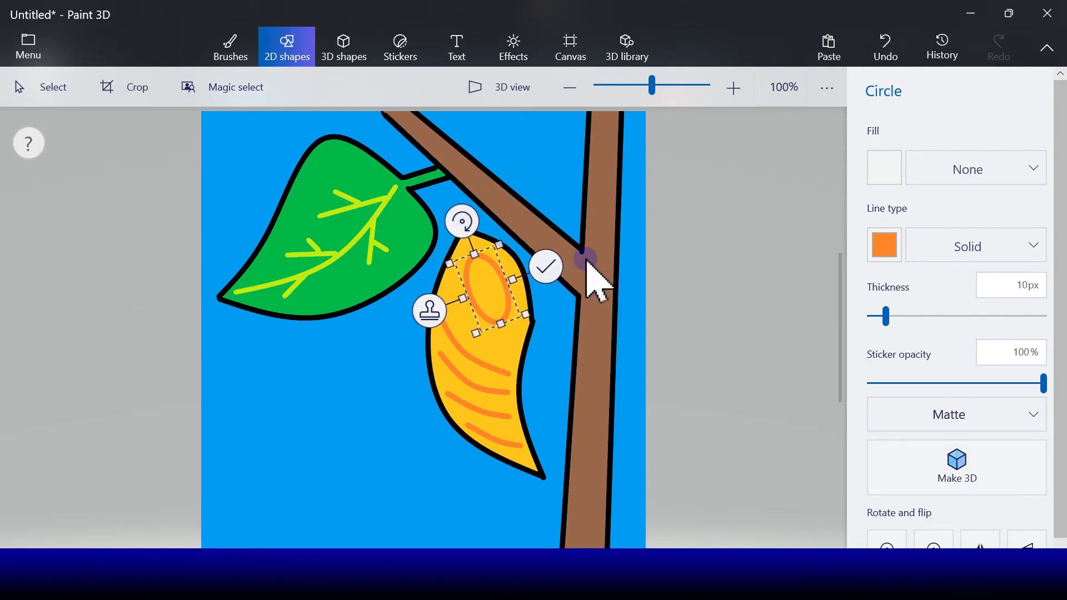
left_click(885, 166)
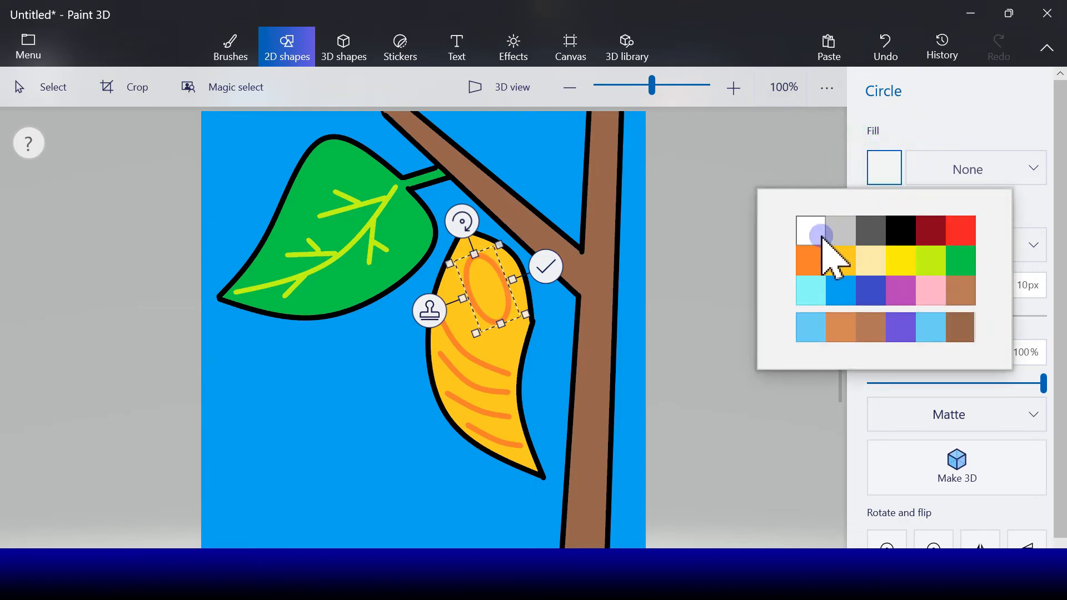
left_click(816, 267)
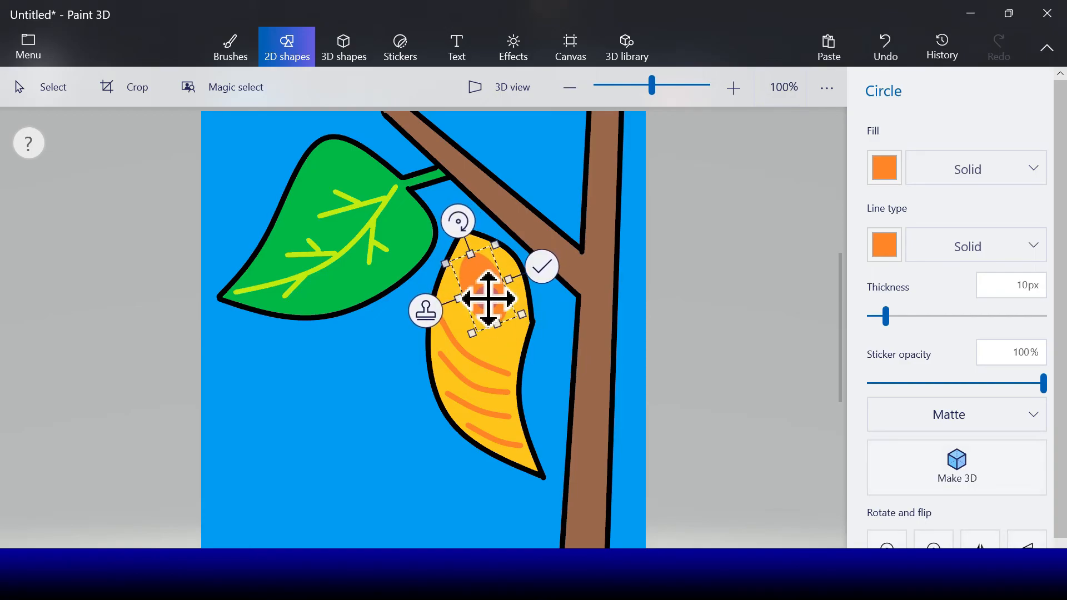
left_click_drag(460, 221, 463, 226)
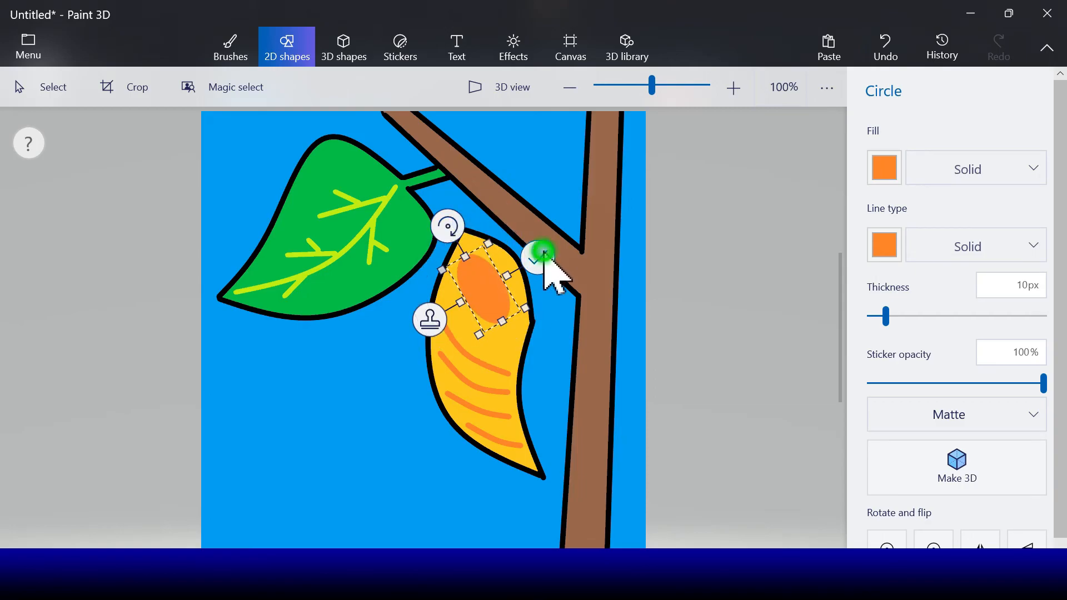
left_click(537, 257)
Draw a straight white 5 px thread from the branch beside the leaf stem down to the pupa's upper tip
left_click(883, 153)
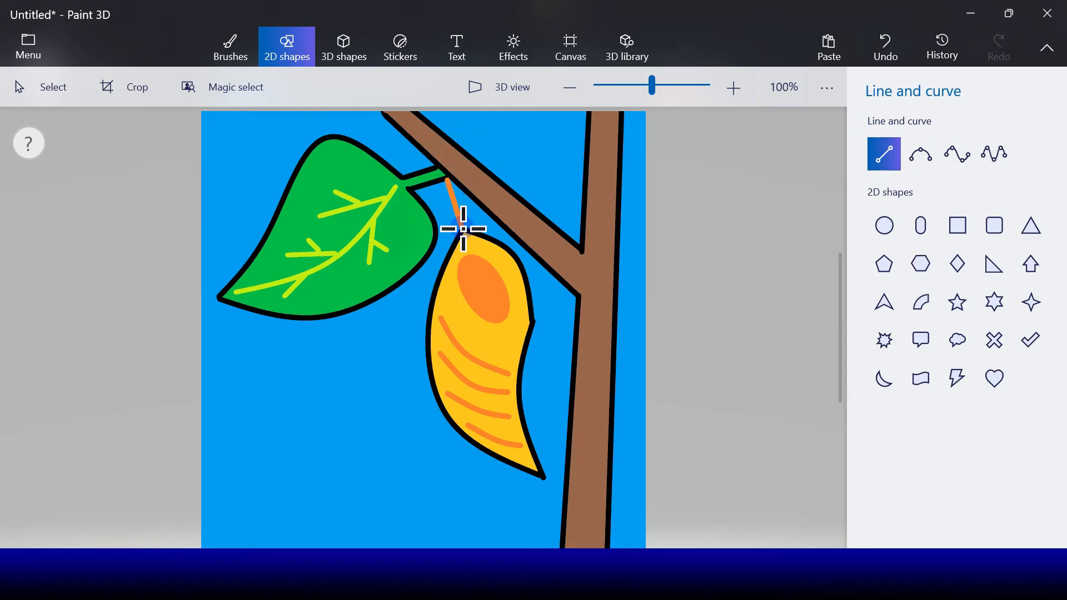
left_click_drag(464, 228, 462, 227)
left_click(883, 166)
left_click(812, 230)
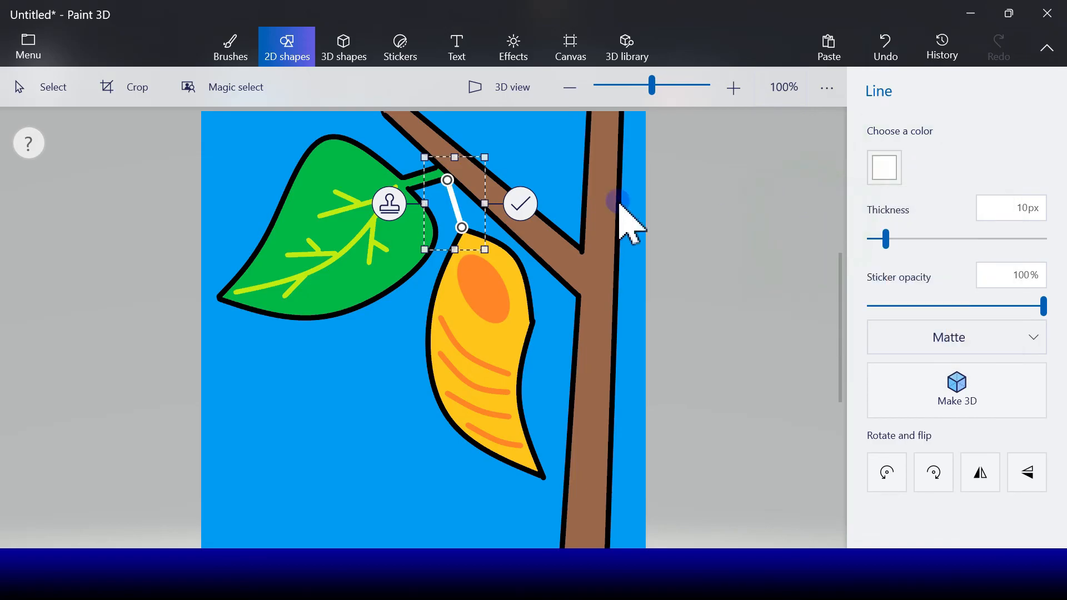
left_click_drag(885, 239, 877, 237)
left_click(526, 200)
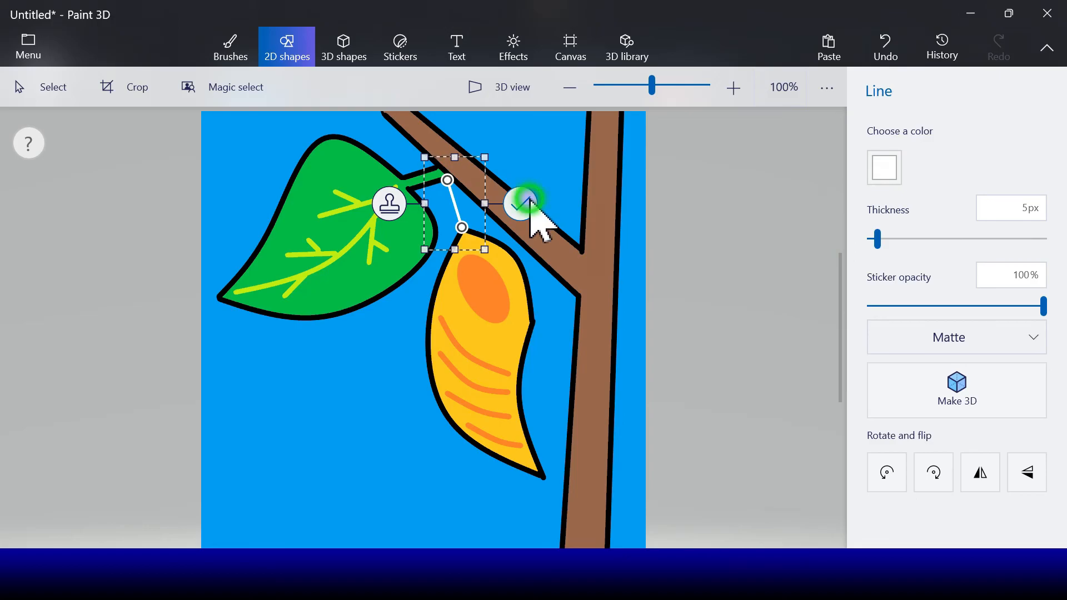
Add a second straight white 5 px thread from the branch to the pupa's upper tip, just right of the first
left_click(884, 154)
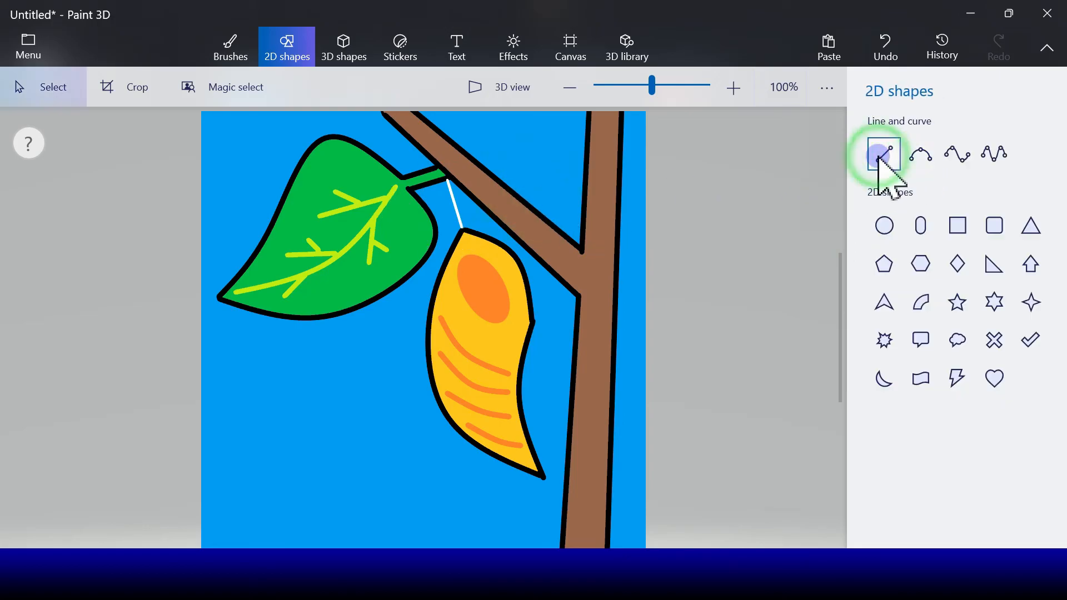
left_click_drag(460, 190, 462, 227)
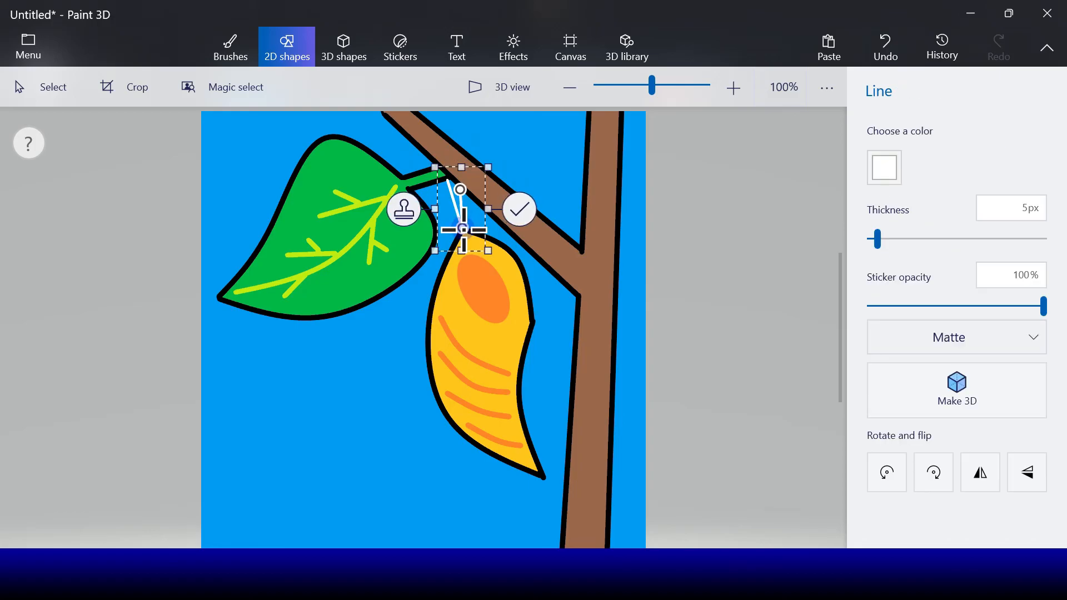
left_click(526, 207)
Draw a straight white 5 px thread diagonally from the pupa's lower tip down onto the trunk
left_click(884, 154)
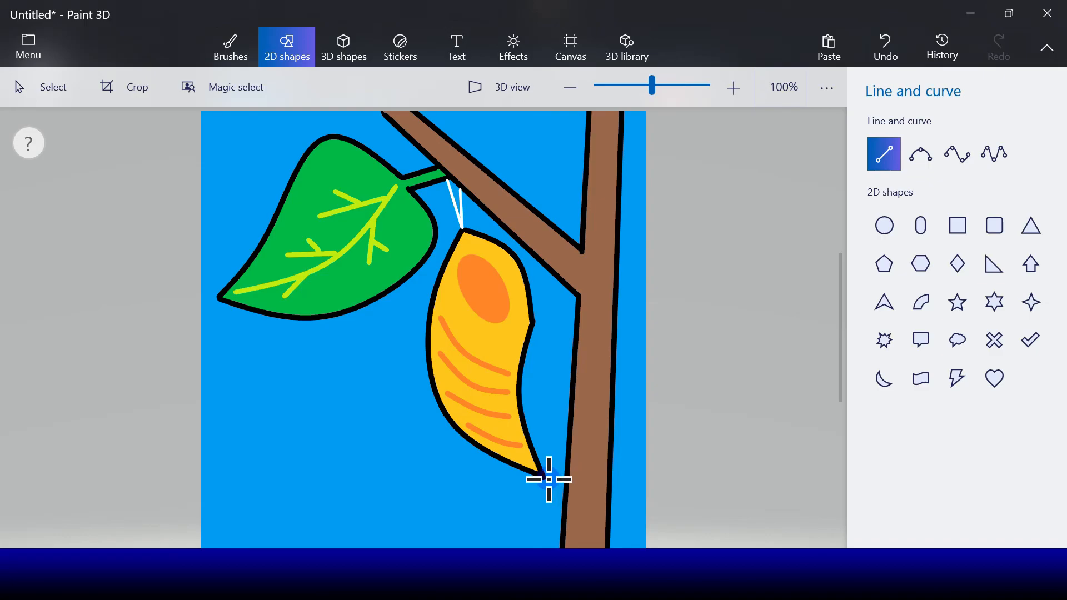
left_click_drag(547, 479, 582, 518)
left_click(635, 496)
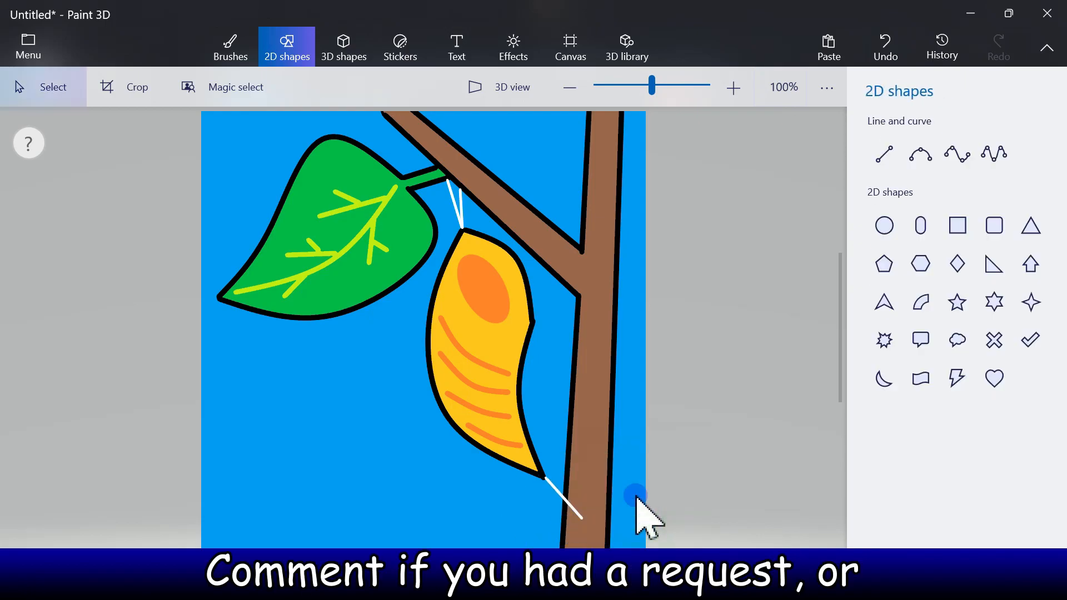